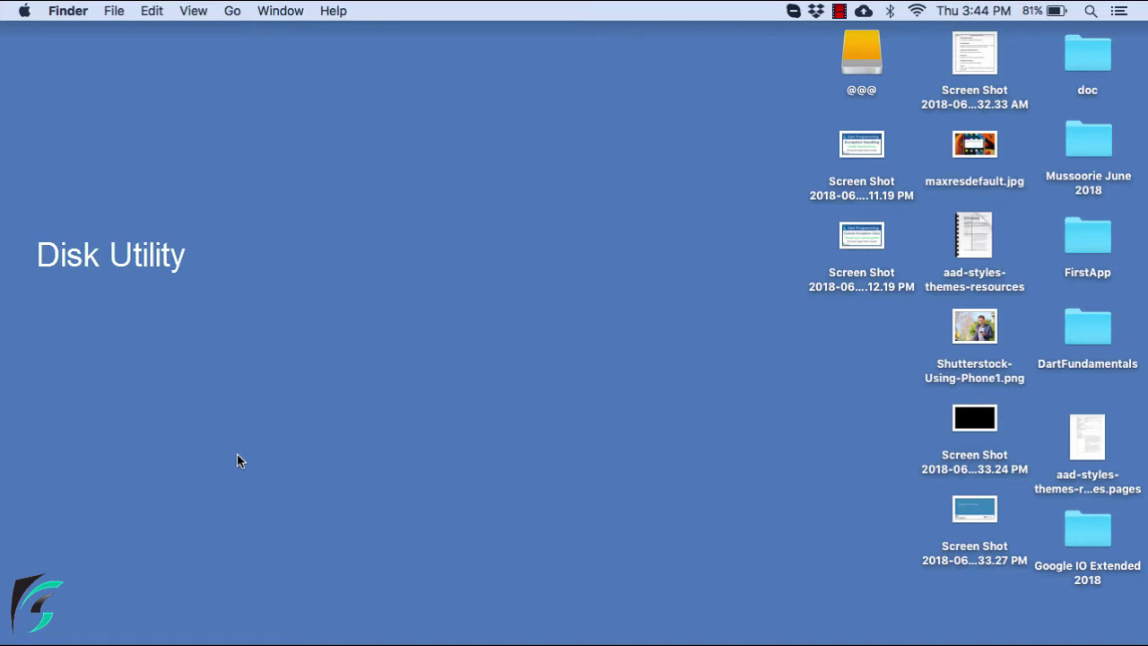
# Step: Open Disk Utility and view the details of the external Seagate drive and its @@@ volume
pyautogui.press('super+space')
pyautogui.write('dis')
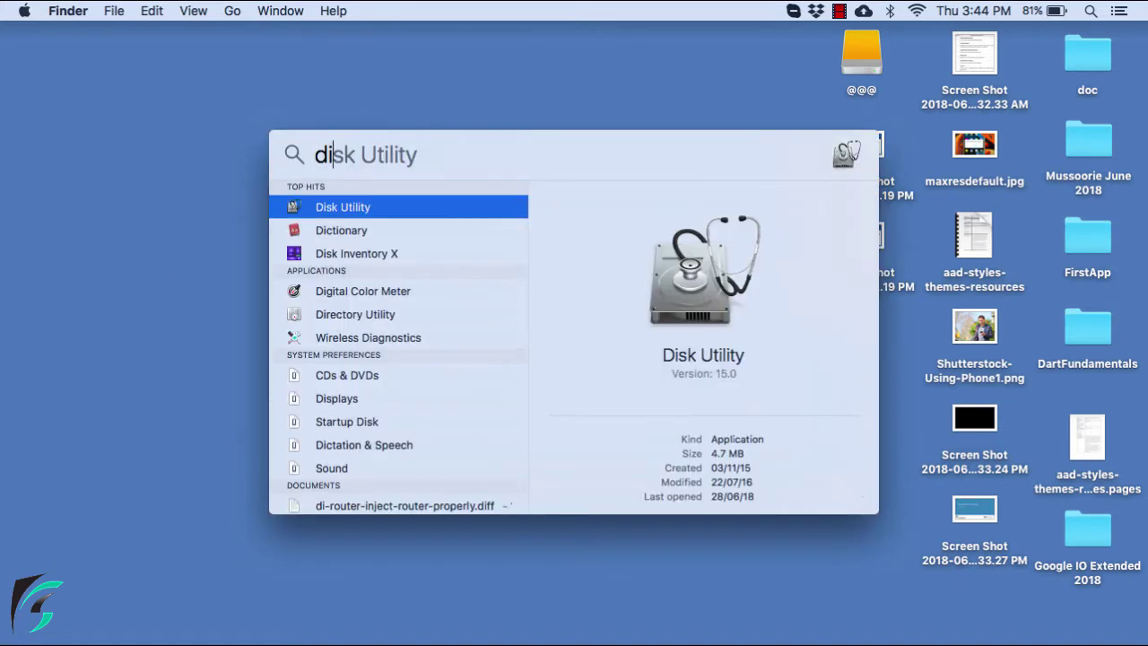
pyautogui.press('Right')
pyautogui.press('Return')
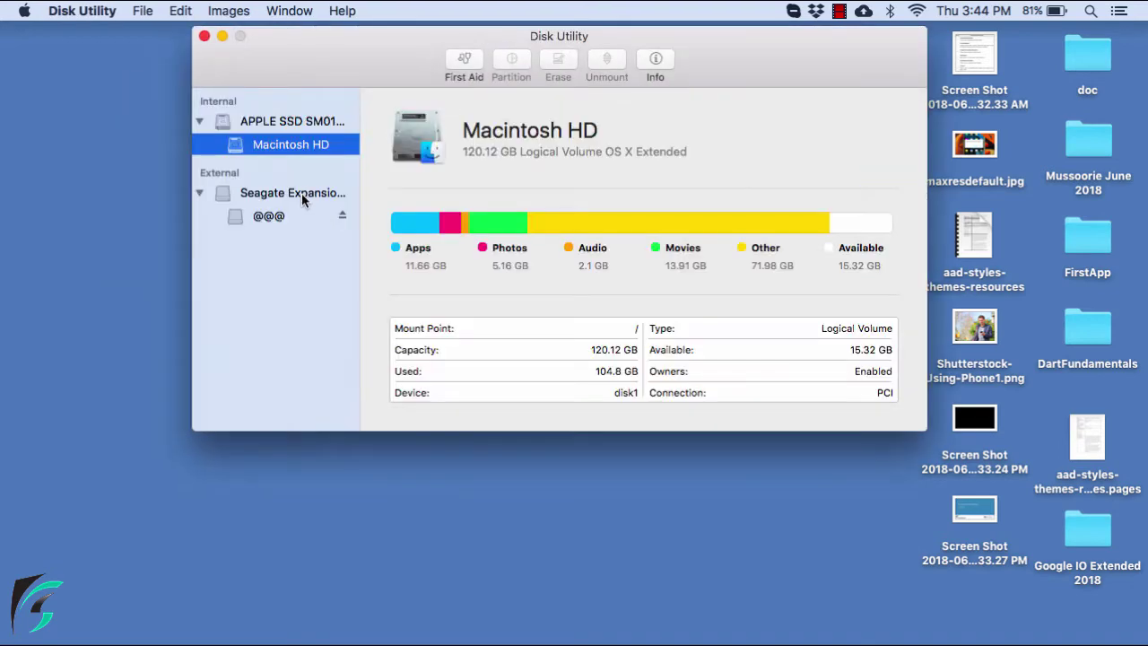
pyautogui.click(302, 195)
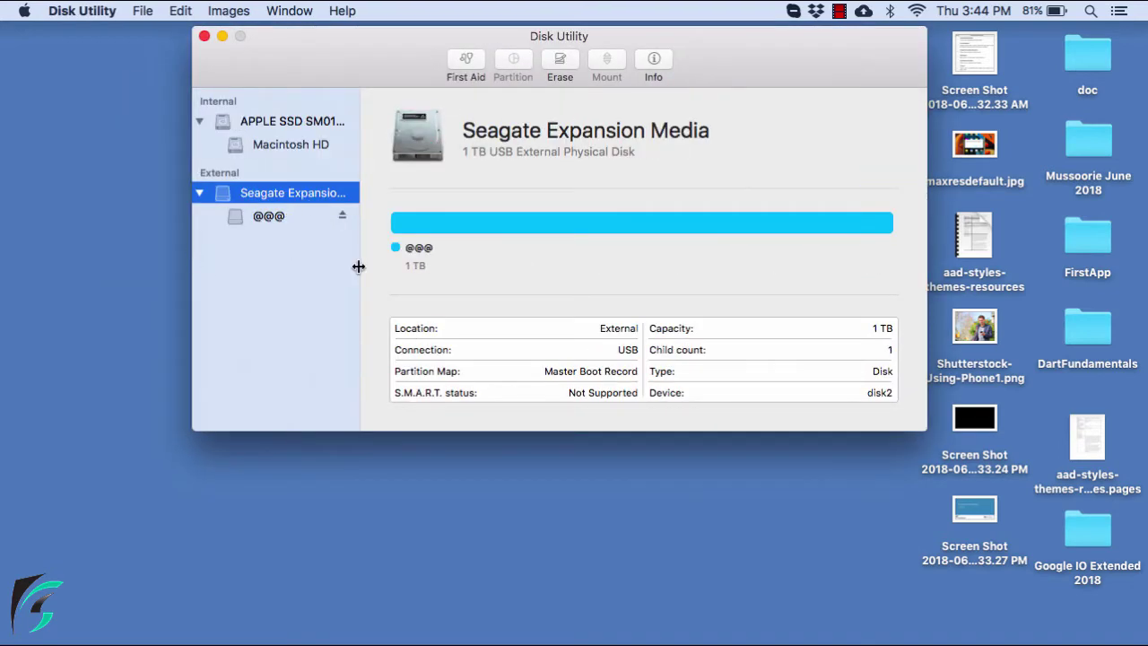
pyautogui.click(301, 224)
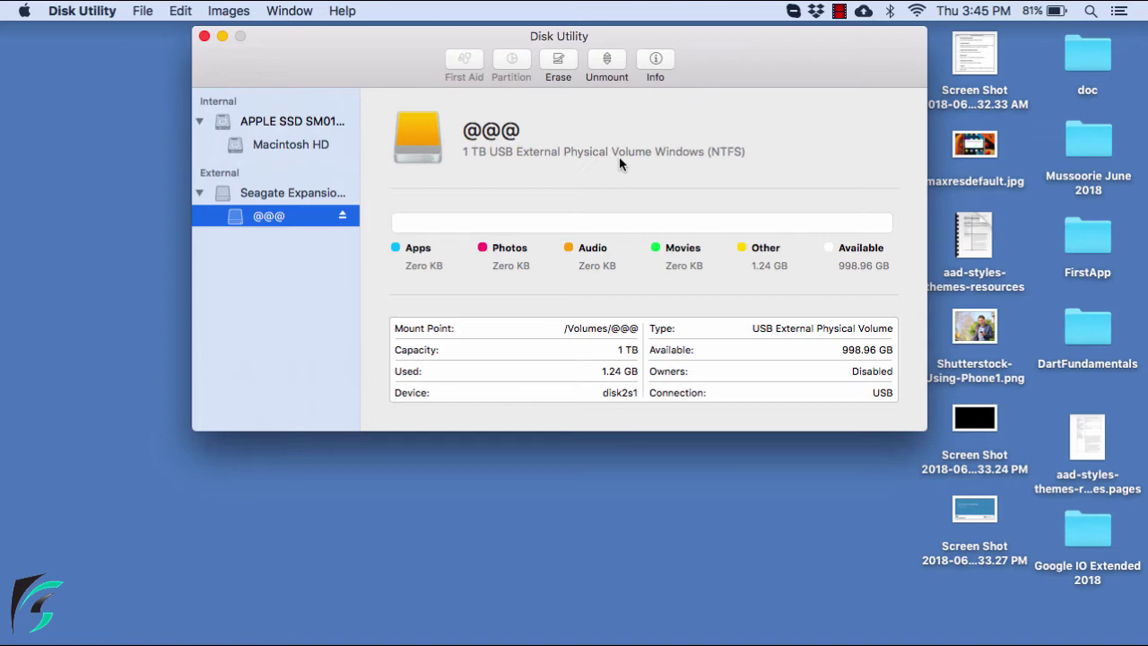
# Step: Erase the Seagate Expansion Media disk with the name MAC, OS X Extended (Journaled) format and GUID Partition Map scheme
pyautogui.click(291, 195)
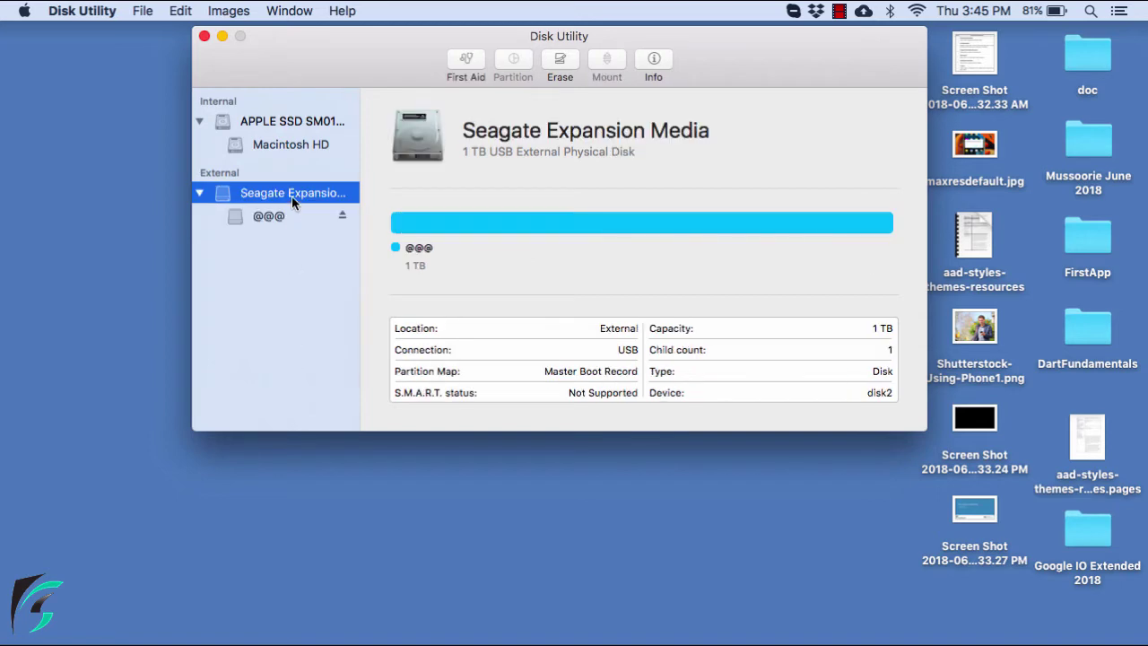
pyautogui.click(561, 63)
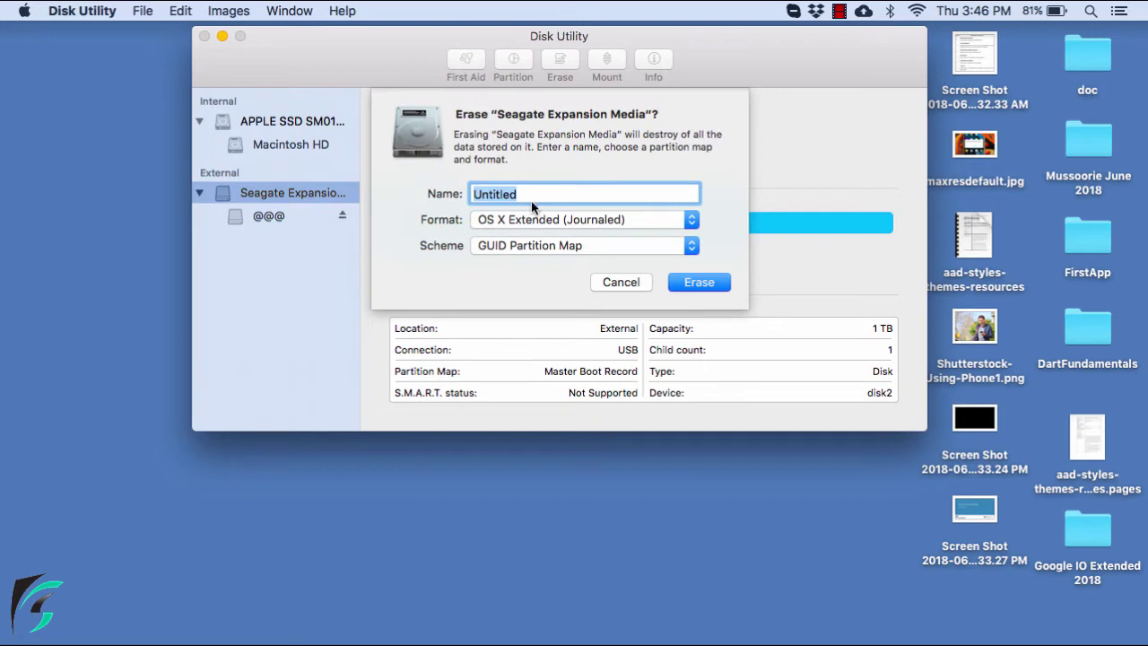
pyautogui.write('MAC')
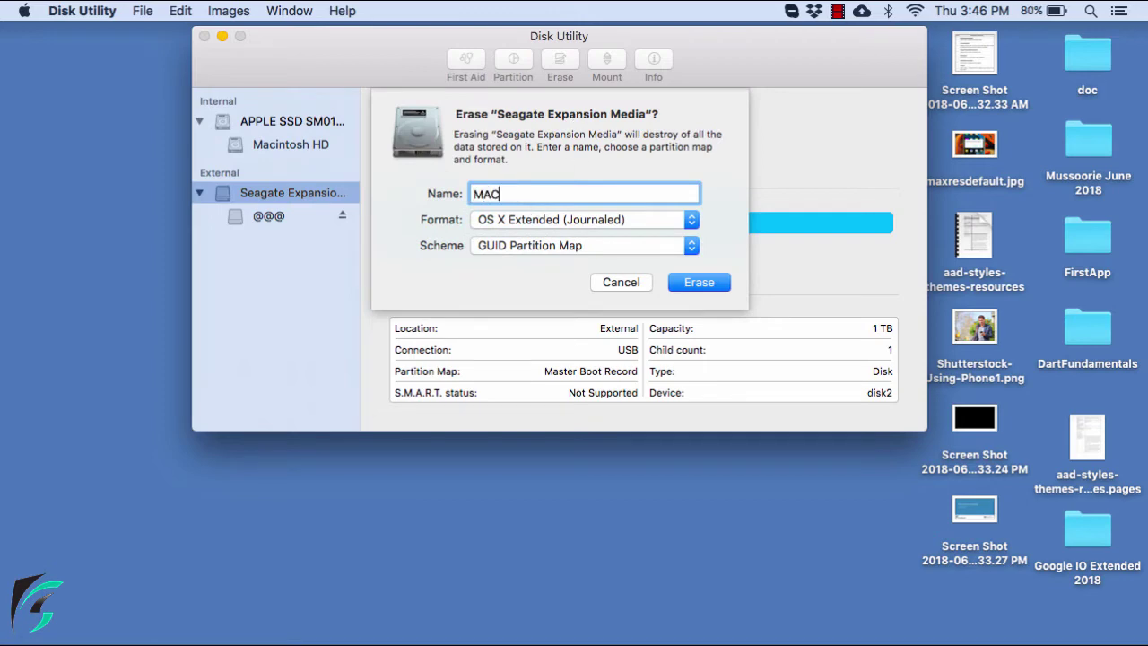
pyautogui.click(595, 221)
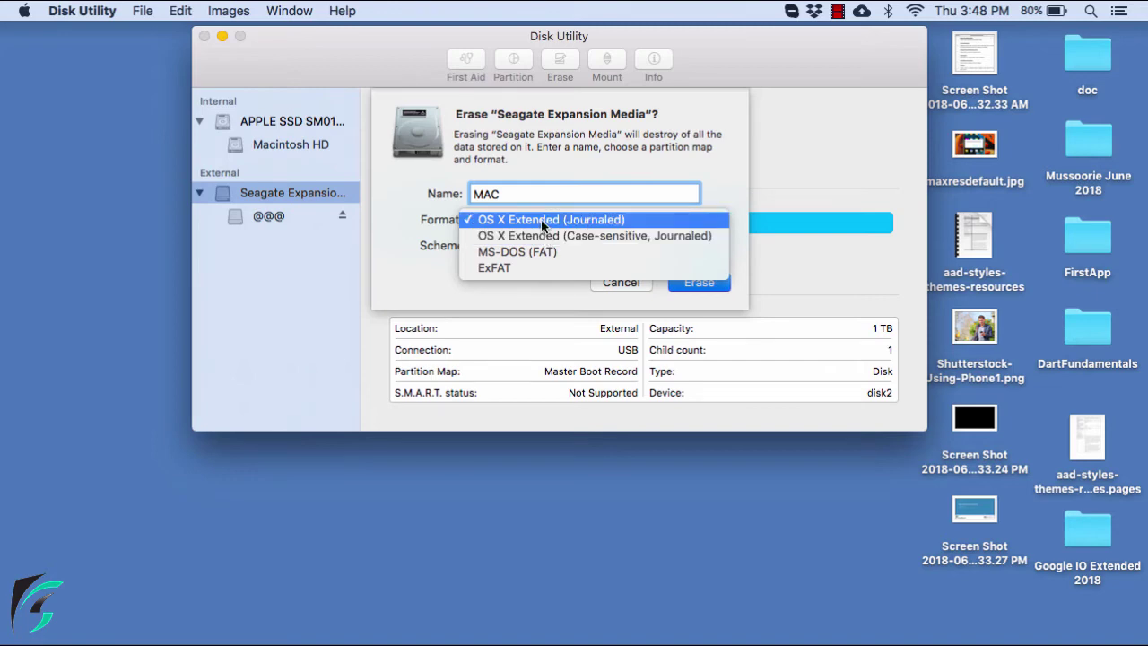
pyautogui.click(541, 221)
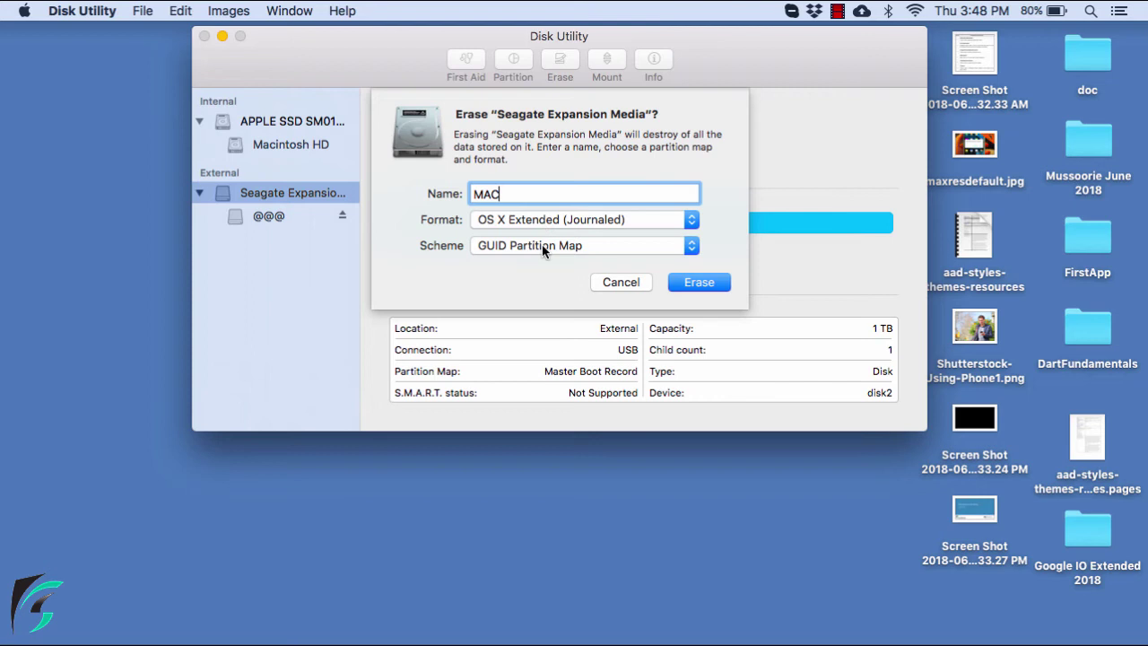
pyautogui.click(542, 244)
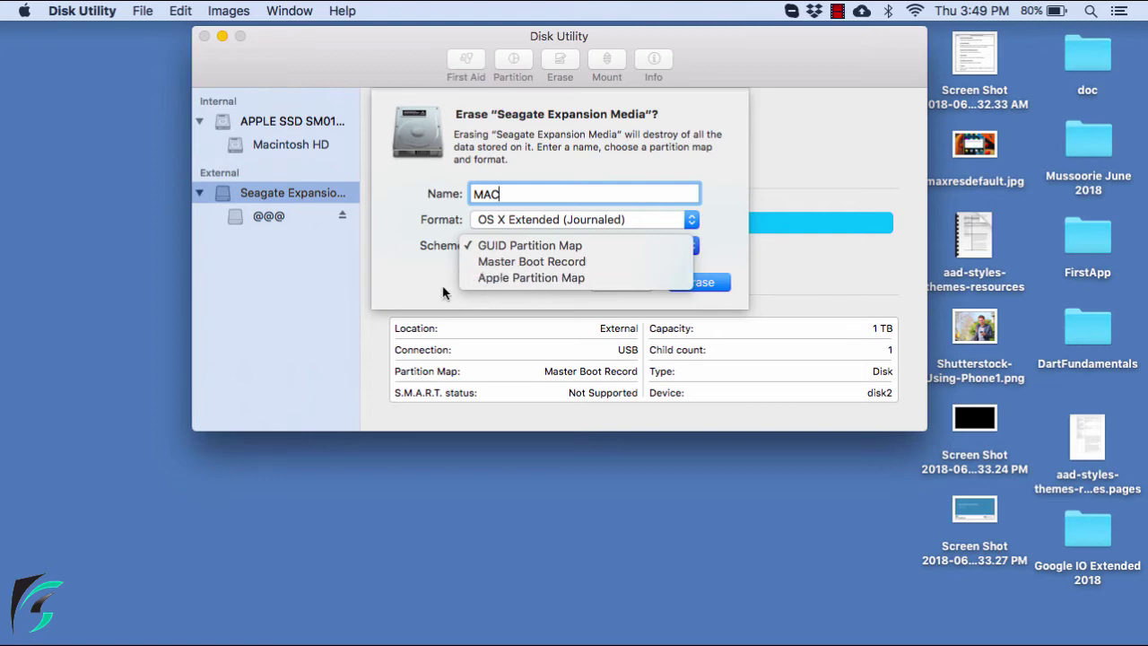
pyautogui.click(519, 245)
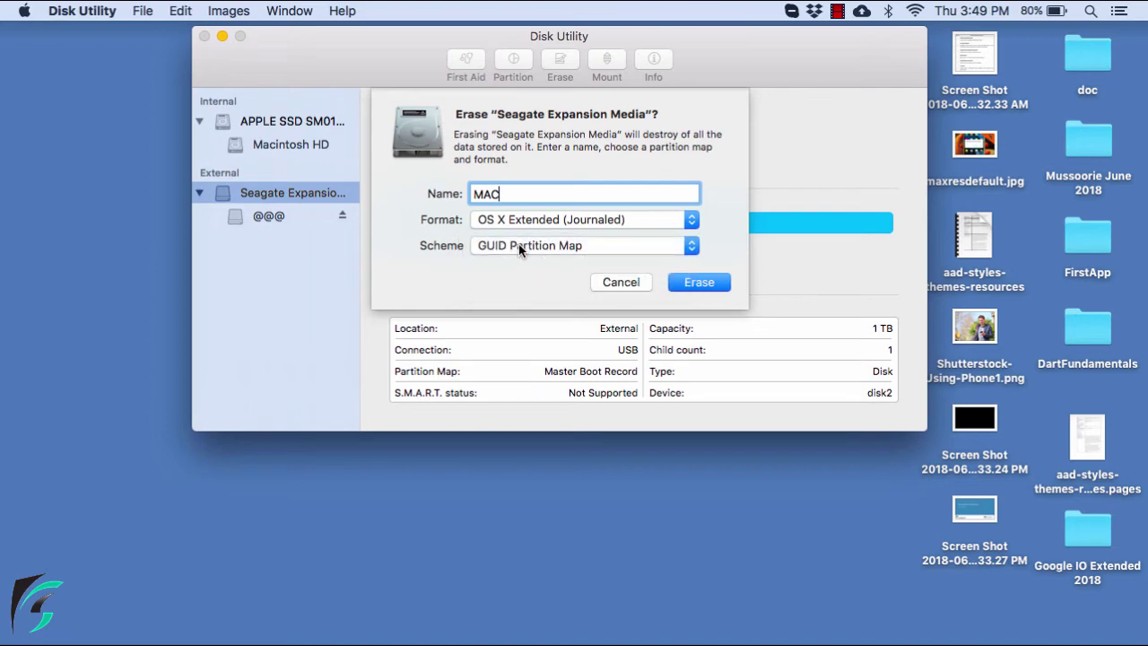
pyautogui.click(697, 287)
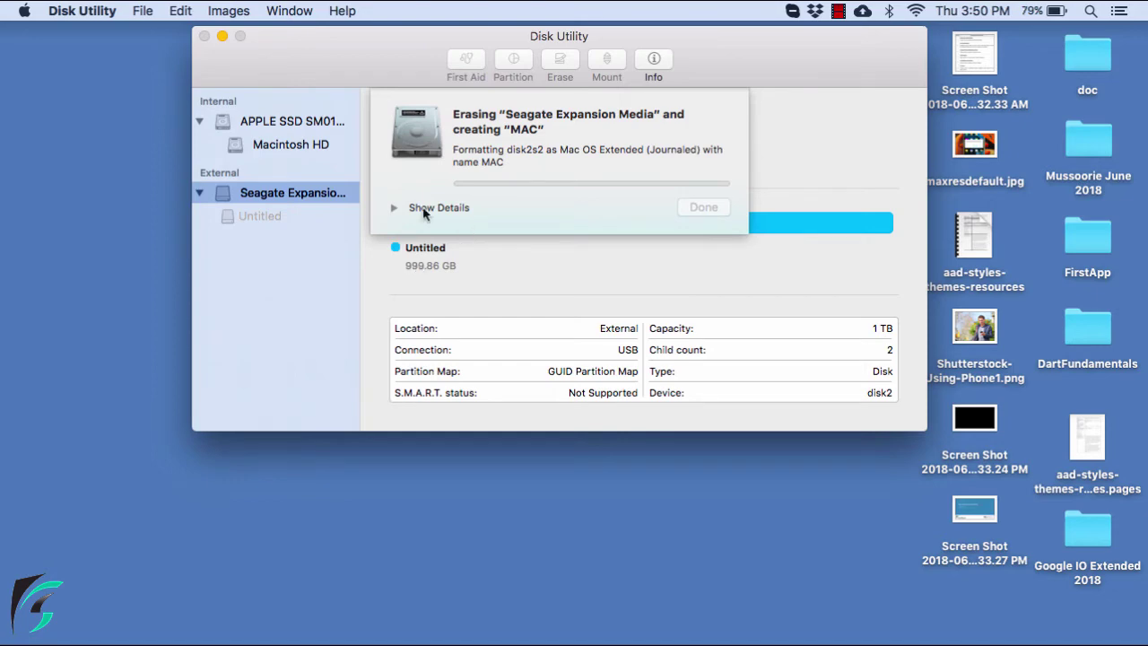
# Step: Show the erase details, decline using MAC as a Time Machine backup disk, and close the finished erase operation
pyautogui.click(394, 207)
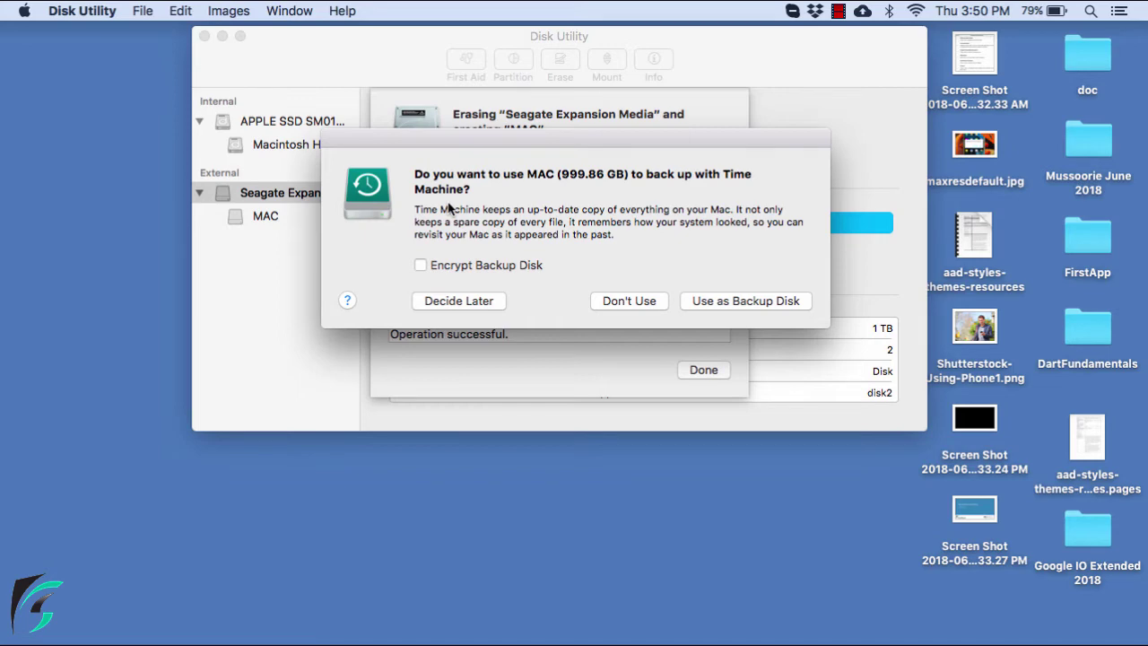
pyautogui.click(640, 303)
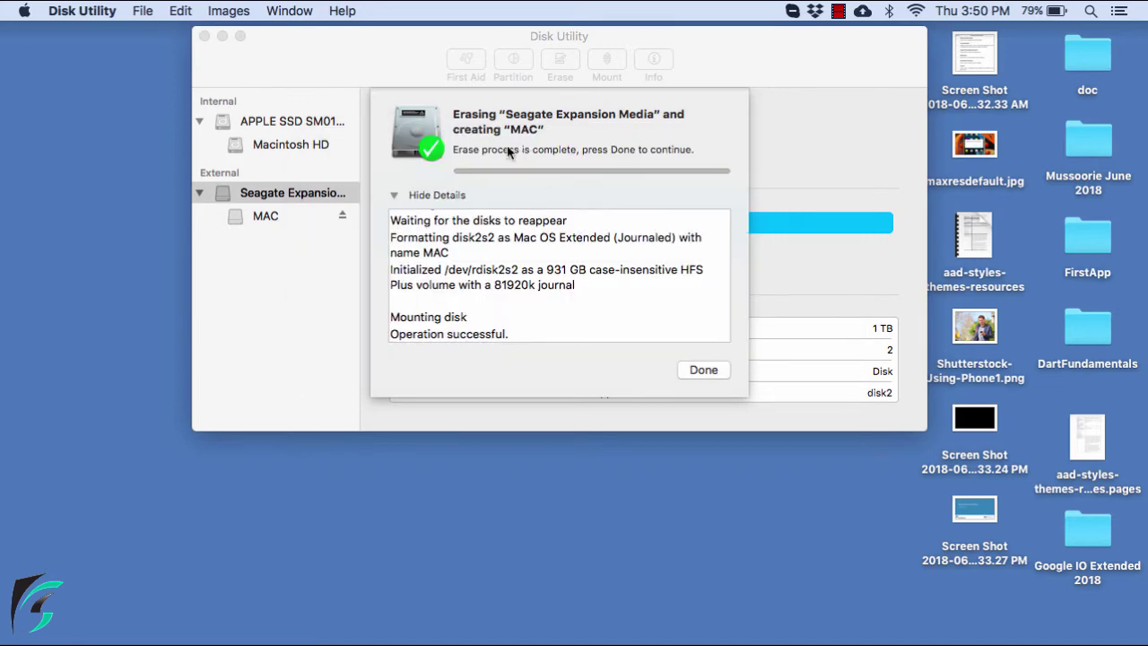
pyautogui.click(705, 376)
# Step: Open the MAC volume from the desktop and copy Shutterstock-Using-Phone1.png from the desktop into it
pyautogui.click(265, 220)
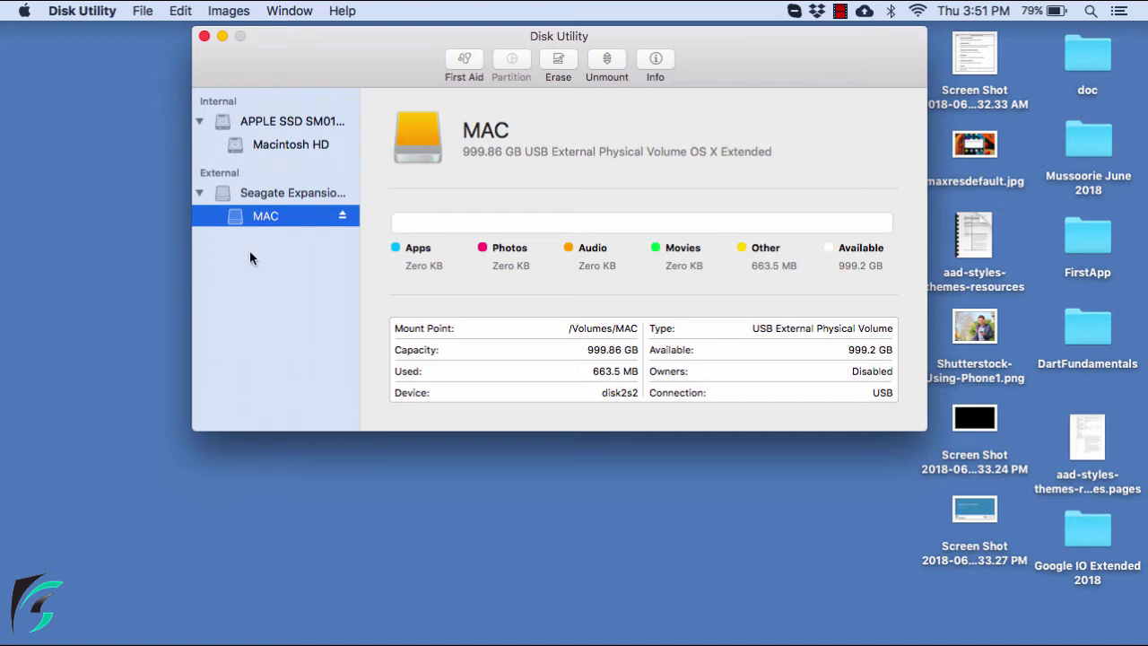
pyautogui.moveTo(485, 36); pyautogui.dragTo(439, 209)
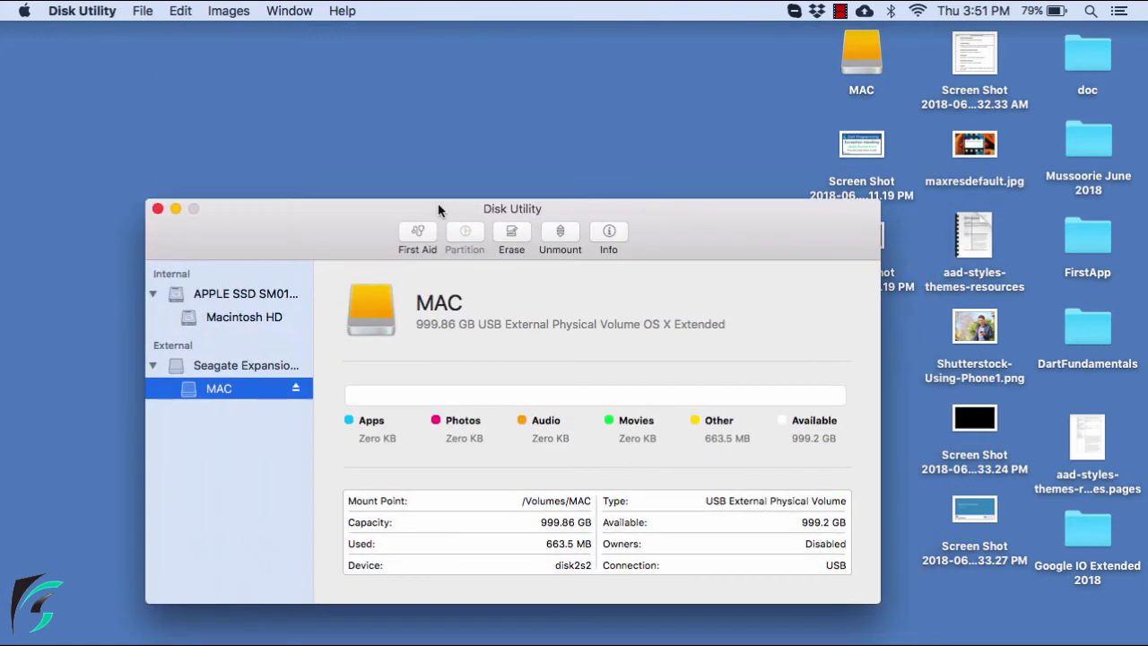
pyautogui.click(853, 54)
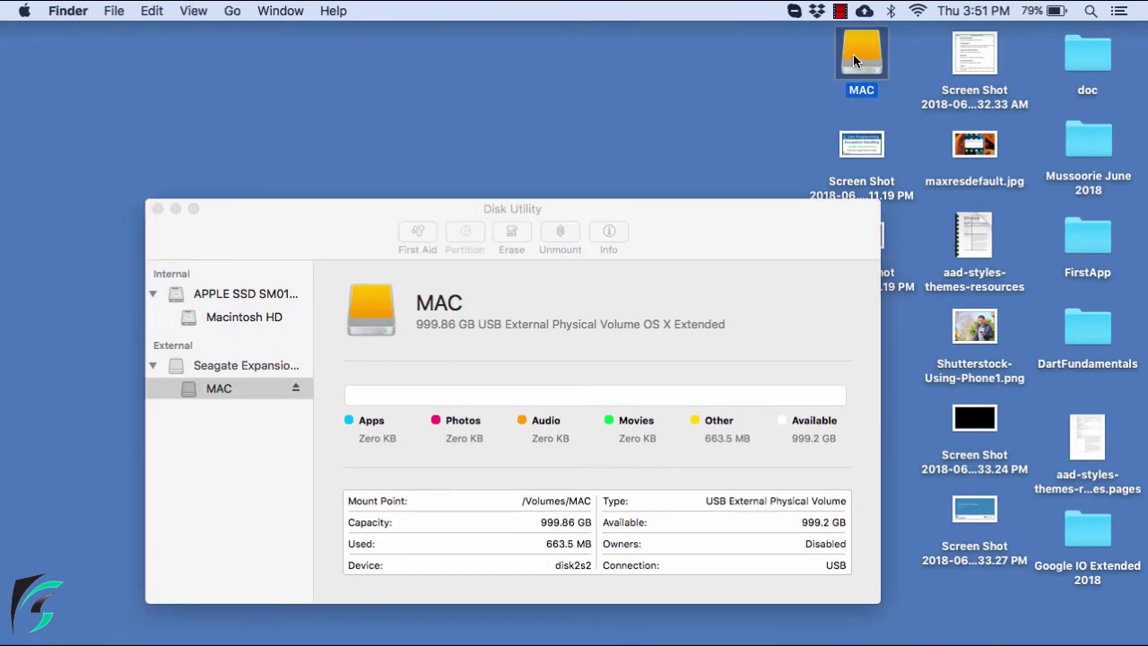
pyautogui.doubleClick(854, 54)
pyautogui.moveTo(974, 327); pyautogui.dragTo(594, 226)
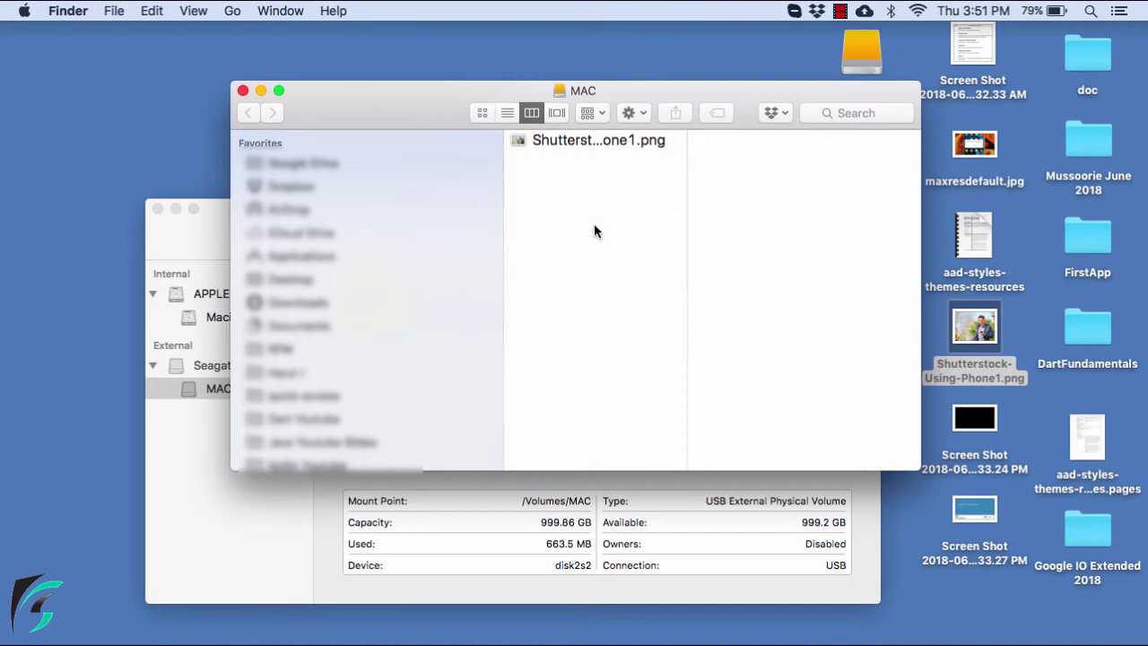
# Step: Delete Shutterstock-Using-Phone1.png from the MAC volume and permanently empty the Trash
pyautogui.click(563, 141)
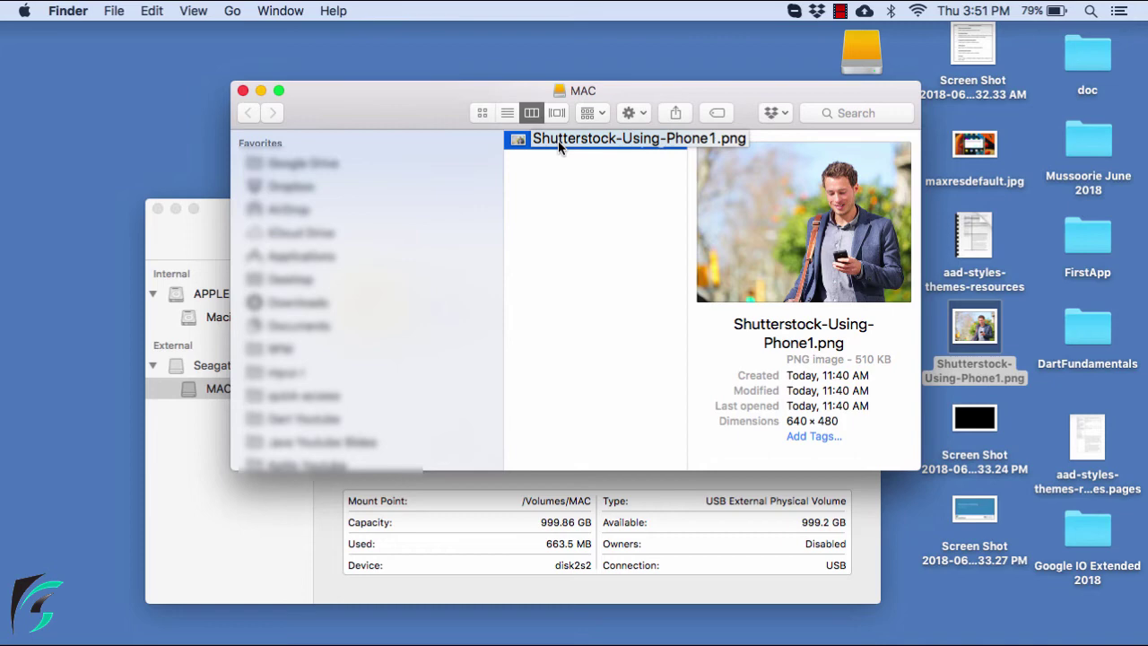
pyautogui.press('super+BackSpace')
pyautogui.scroll(-5, 454, 348)
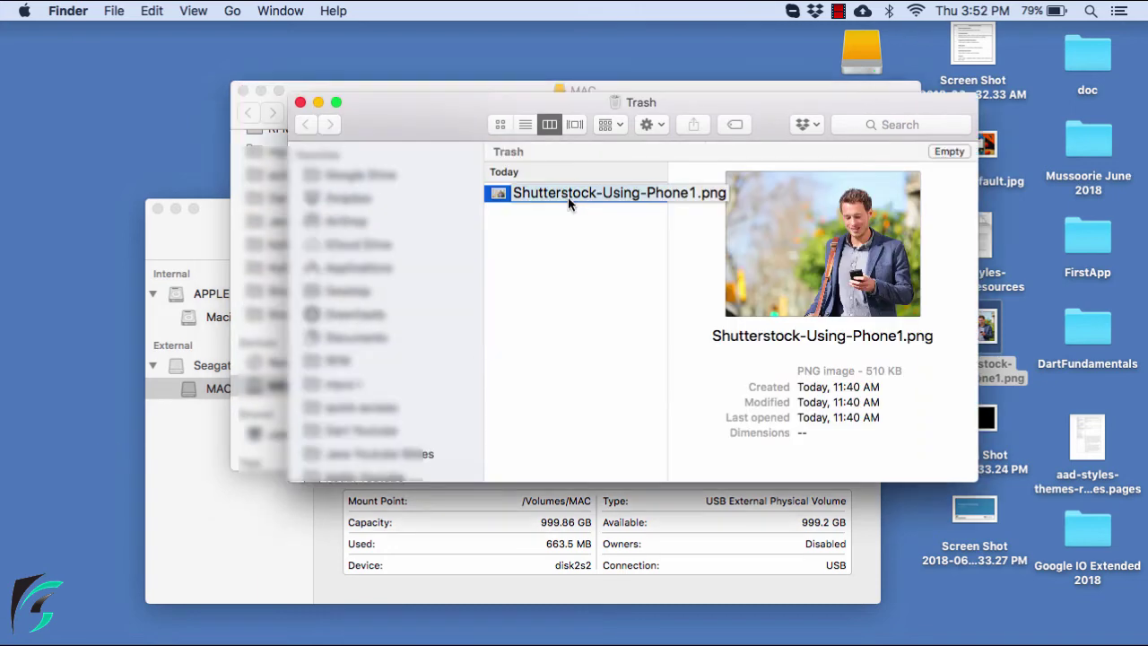
pyautogui.click(568, 197)
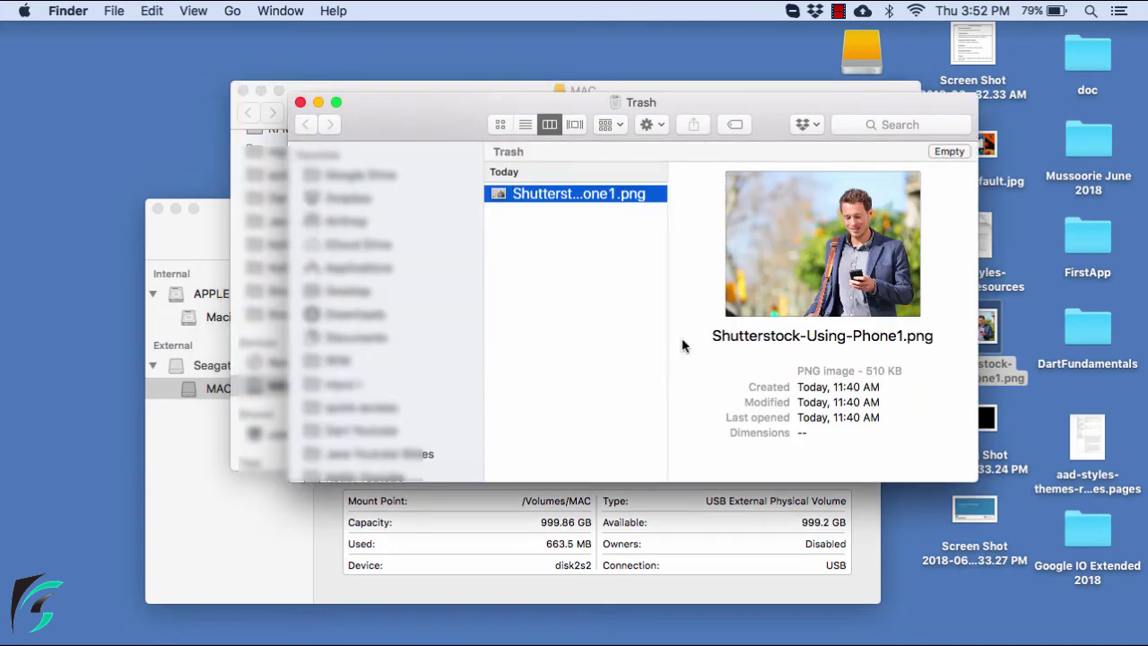
pyautogui.click(950, 152)
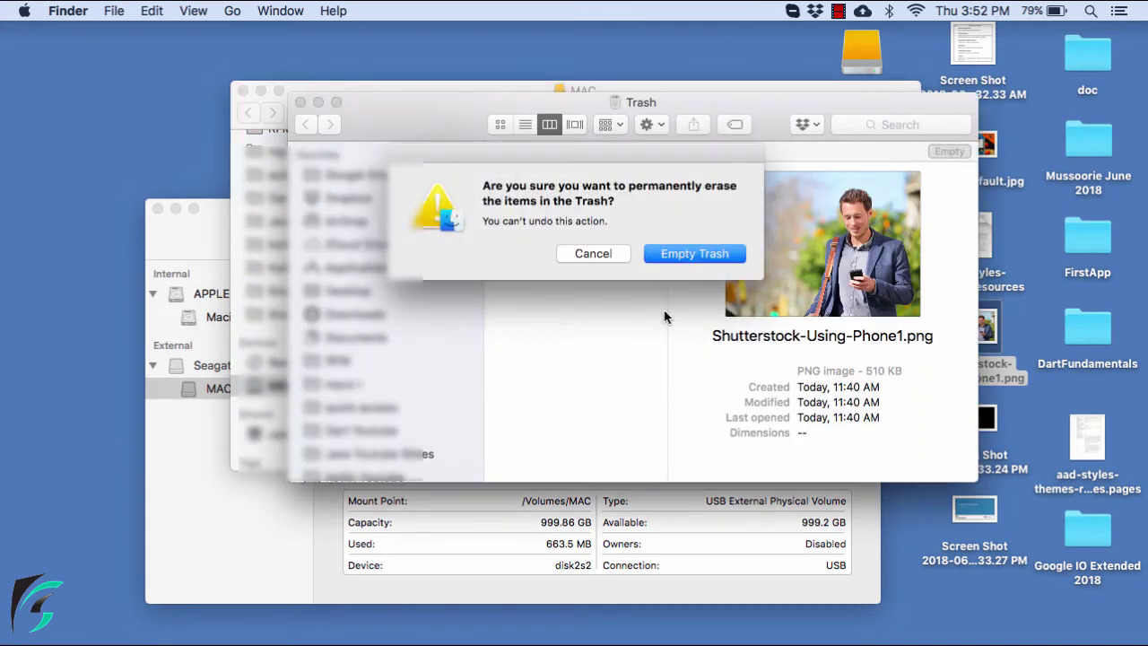
pyautogui.click(695, 256)
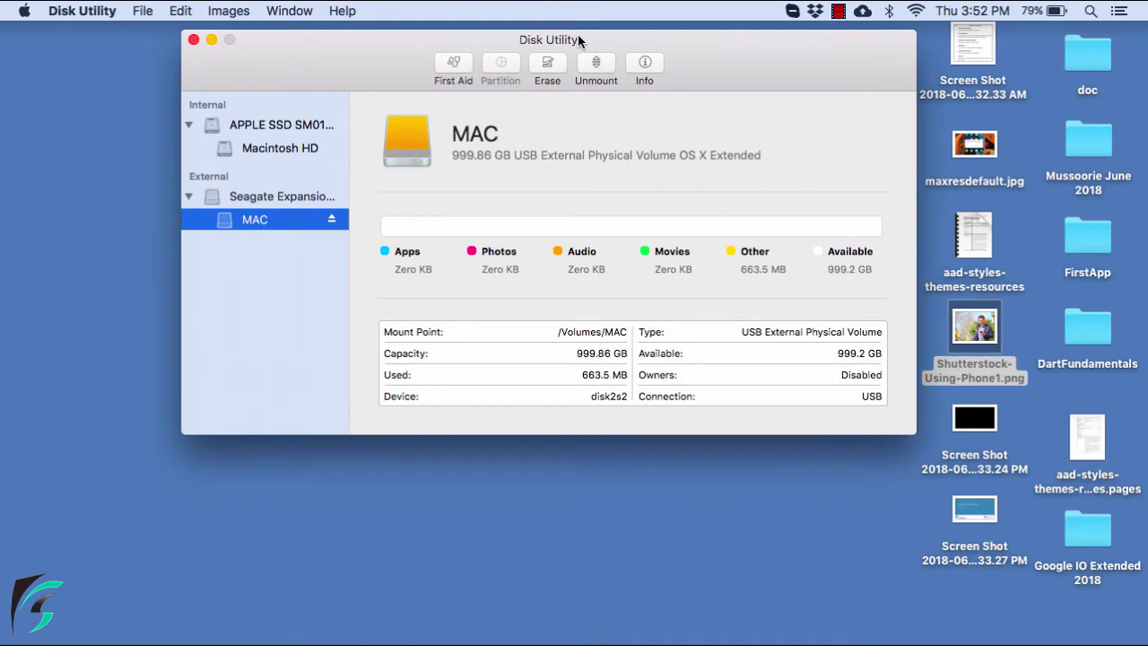
# Step: Open partitioning for the Seagate Expansion Media disk in Disk Utility and add two new partitions
pyautogui.moveTo(579, 36); pyautogui.dragTo(575, 33)
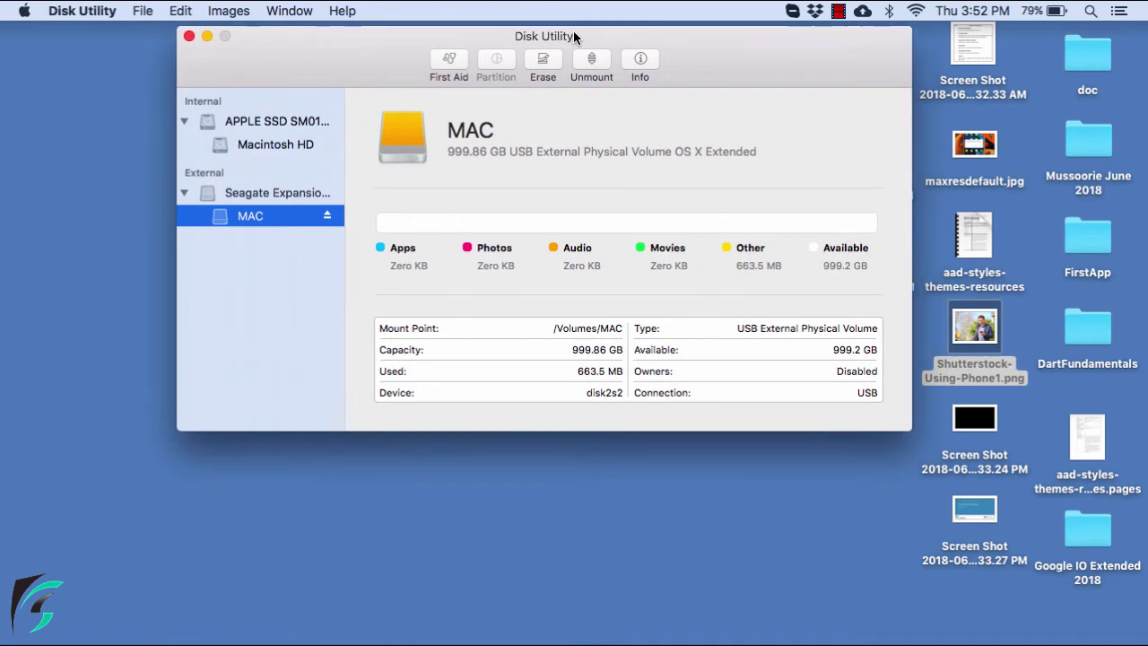
pyautogui.click(279, 194)
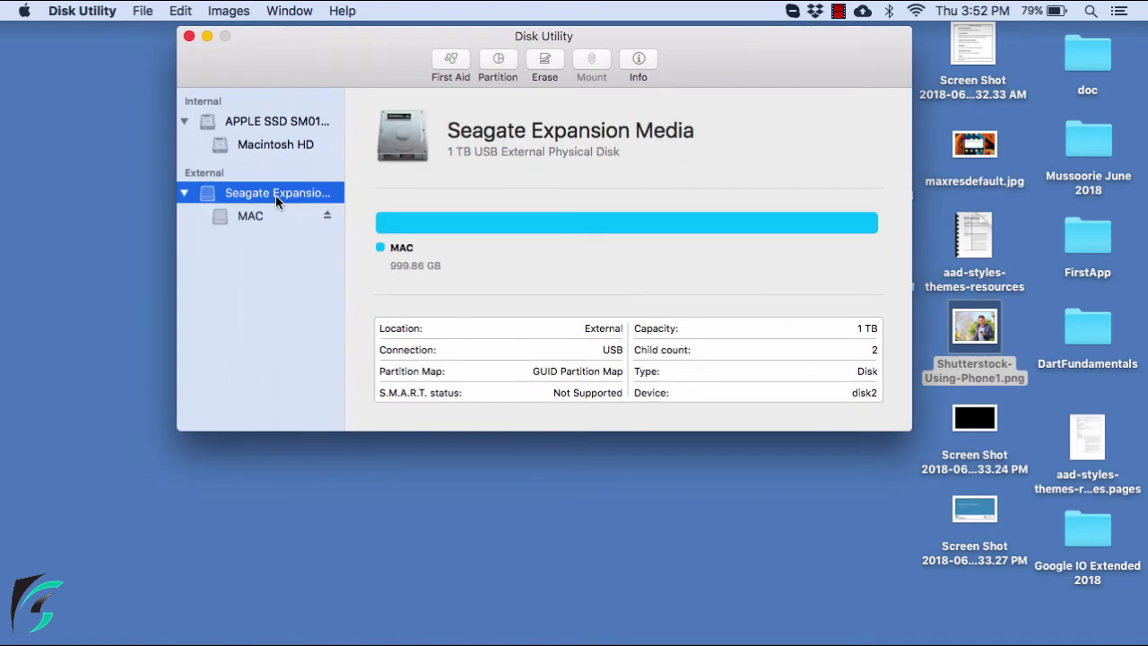
pyautogui.click(275, 195)
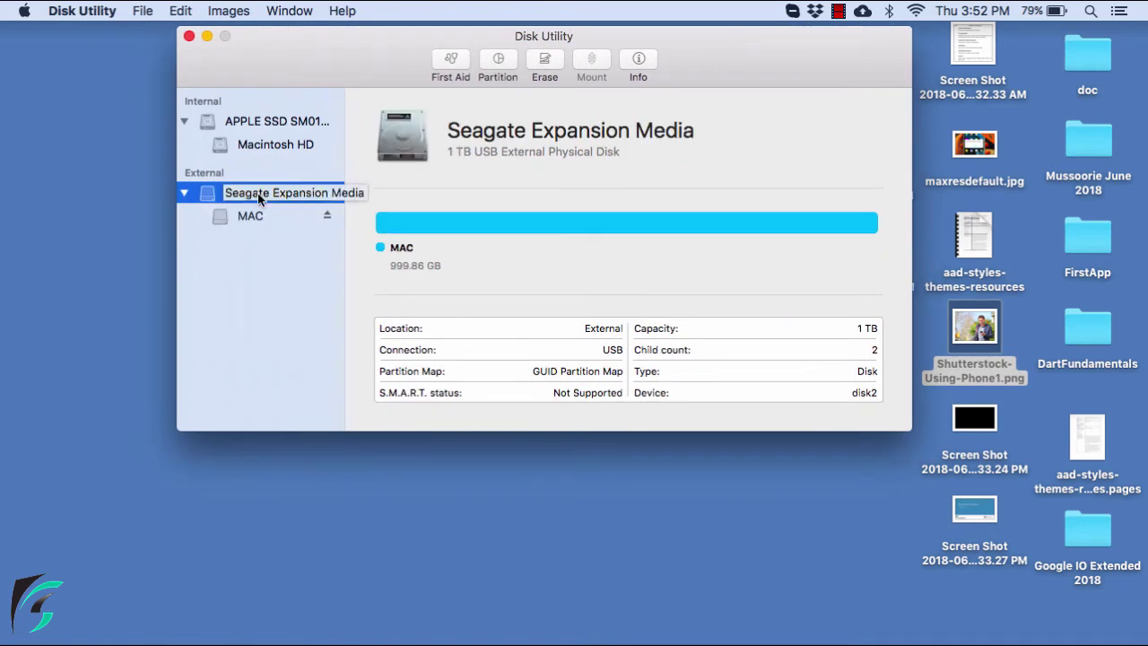
pyautogui.press('Return')
pyautogui.click(498, 61)
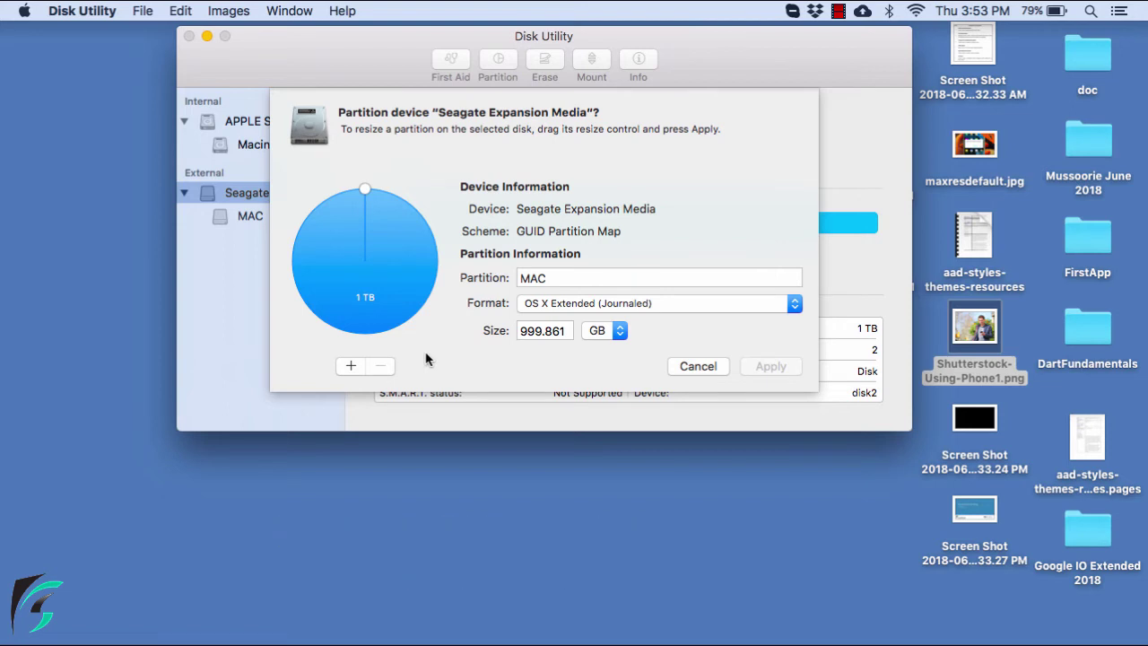
pyautogui.click(351, 366)
pyautogui.click(351, 366)
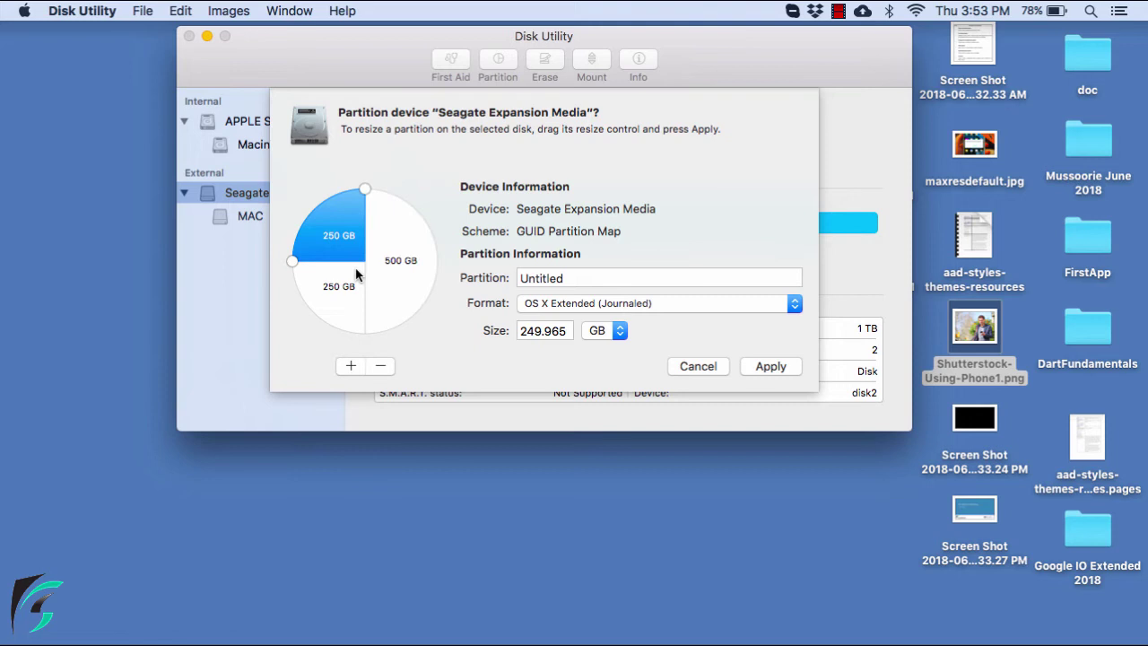
# Step: Examine the name, format and size of each of the three partitions in the pie chart
pyautogui.click(349, 288)
pyautogui.click(411, 277)
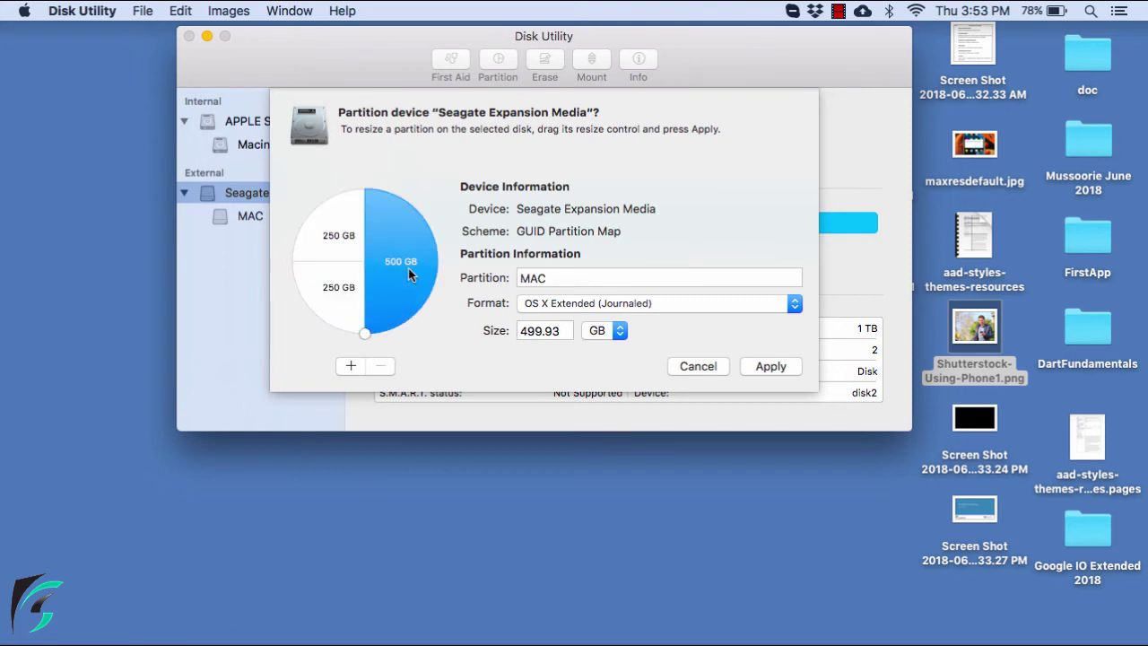
pyautogui.click(360, 245)
pyautogui.click(357, 286)
pyautogui.click(412, 275)
# Step: Name the upper-left 250 GB partition MAC and keep its format as OS X Extended (Journaled)
pyautogui.click(346, 236)
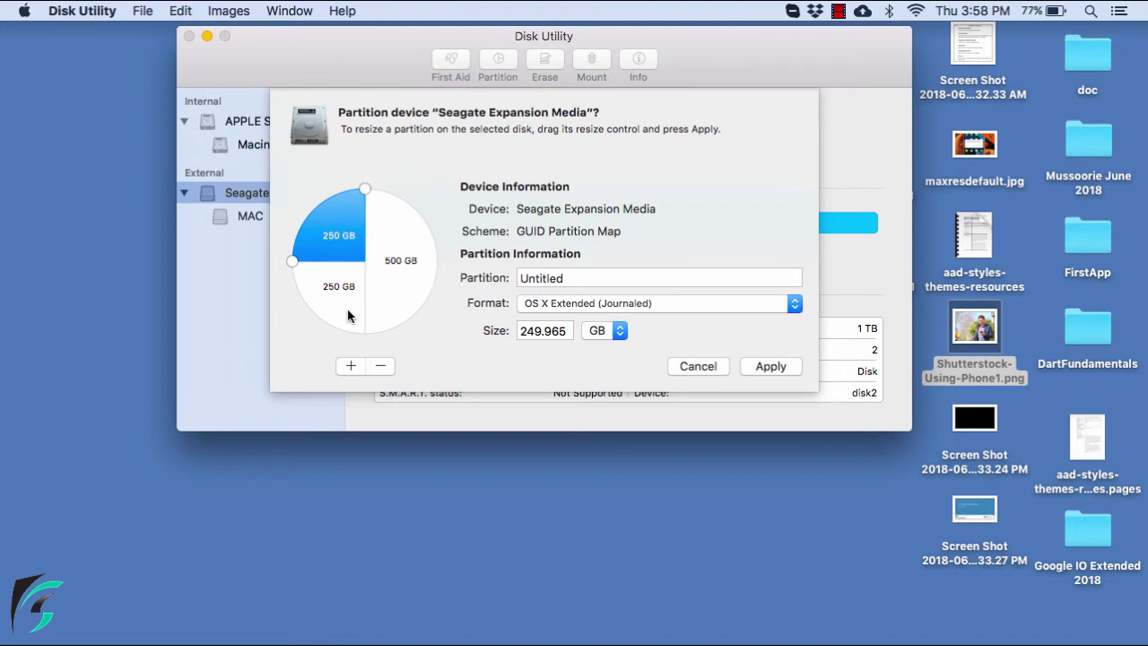
pyautogui.doubleClick(561, 280)
pyautogui.write('MAC')
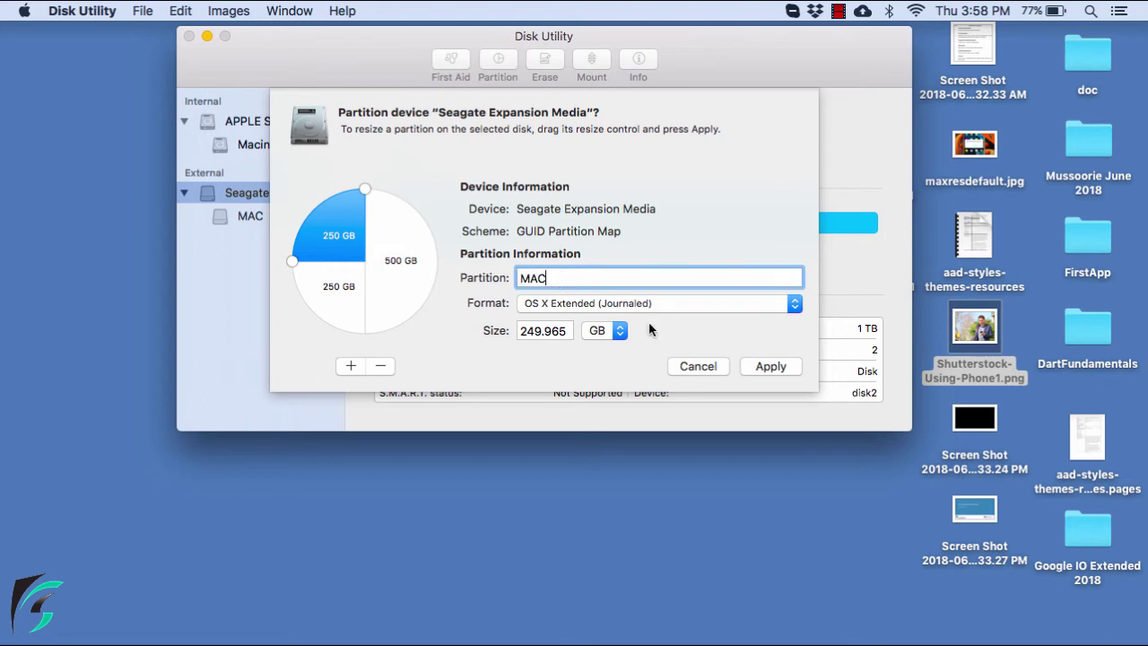
pyautogui.click(582, 306)
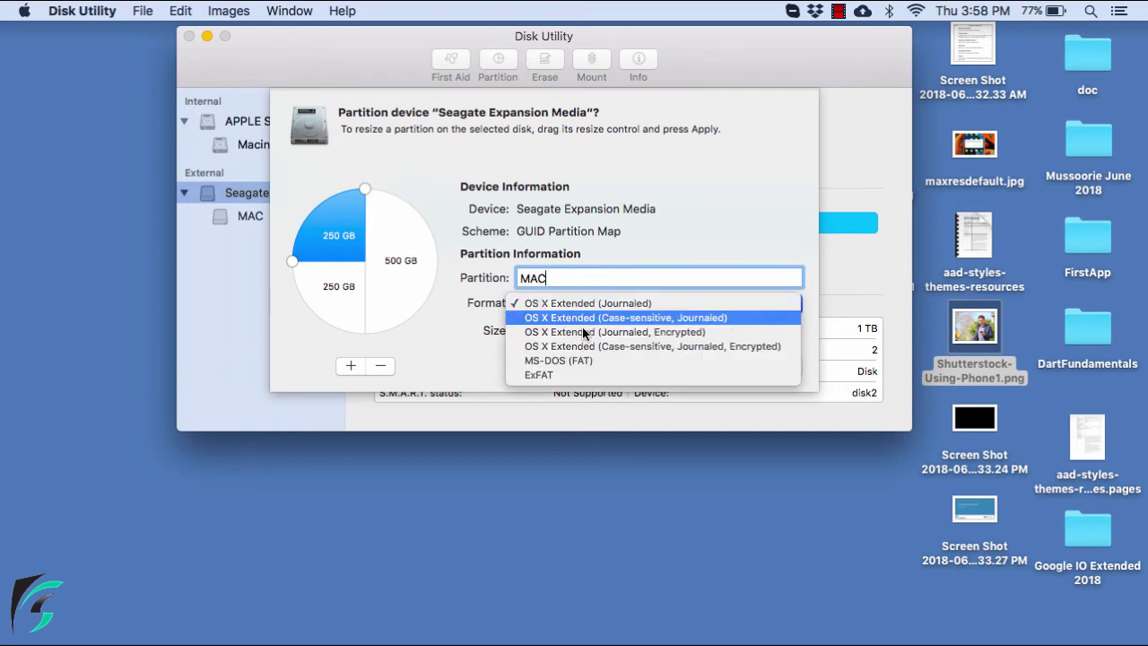
pyautogui.click(670, 219)
# Step: Set the size of the upper-left partition to 200 GB
pyautogui.click(545, 331)
pyautogui.doubleClick(545, 331)
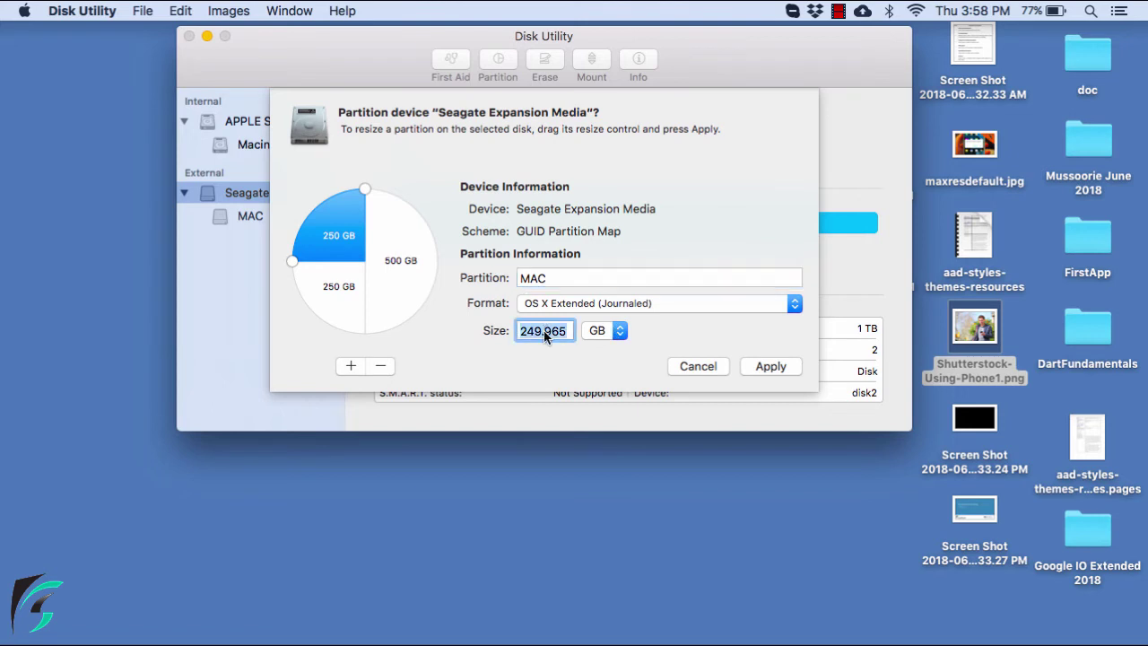
pyautogui.moveTo(291, 261); pyautogui.dragTo(300, 240)
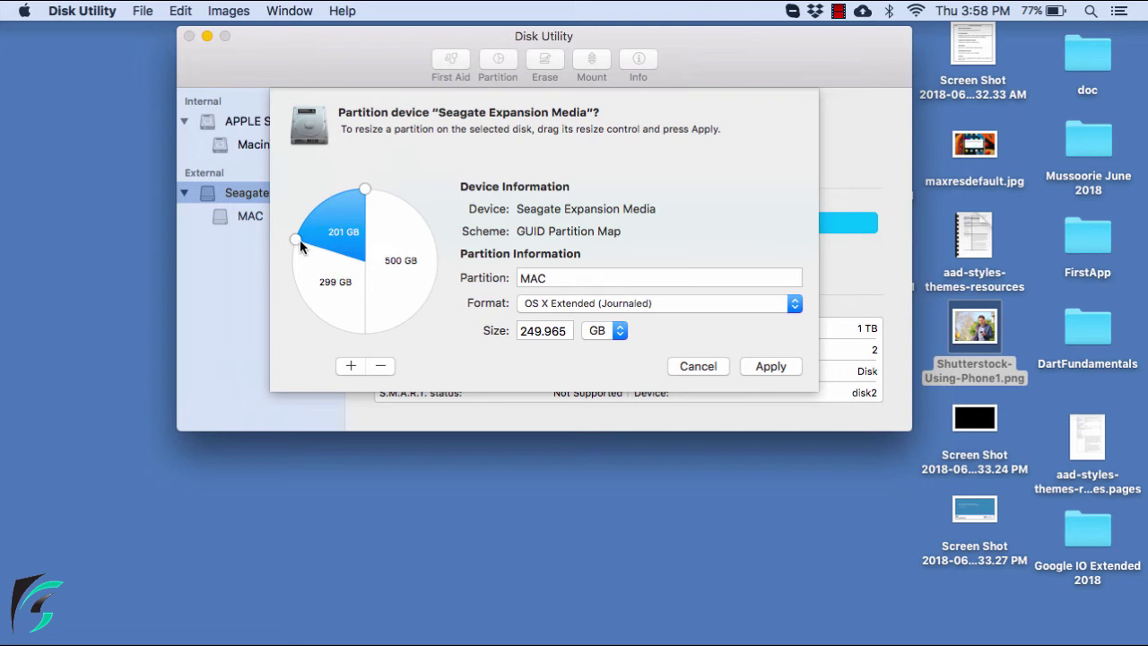
pyautogui.doubleClick(542, 331)
pyautogui.write('200')
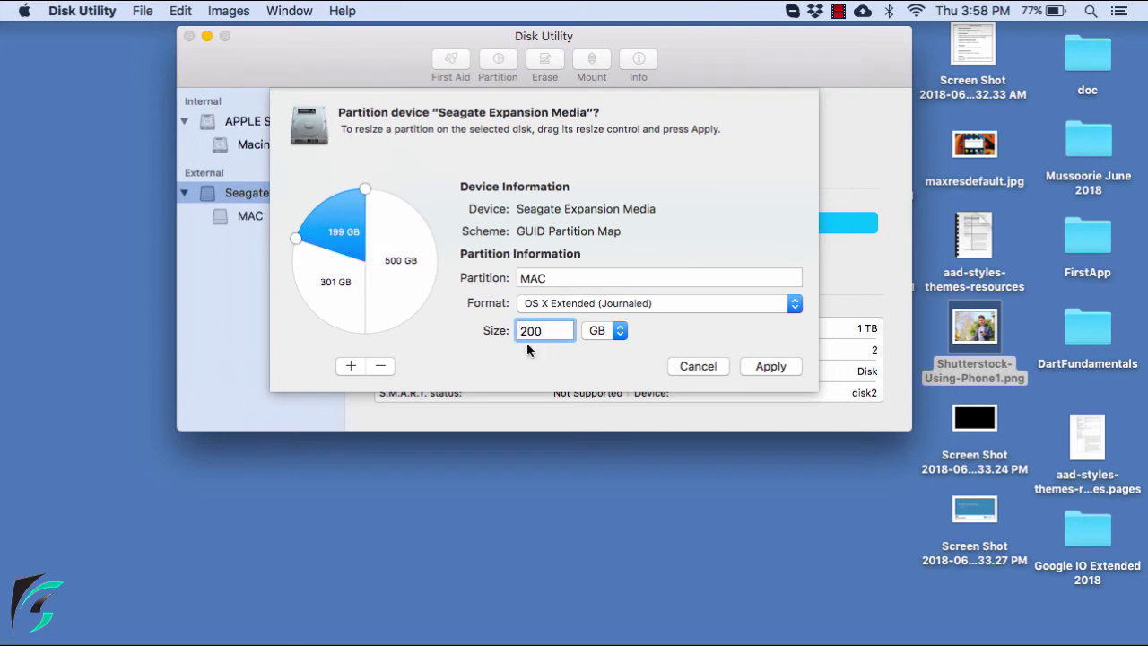
# Step: Name the lower-left pie chart partition Common, set its format to ExFAT and its size to 300 GB
pyautogui.click(349, 303)
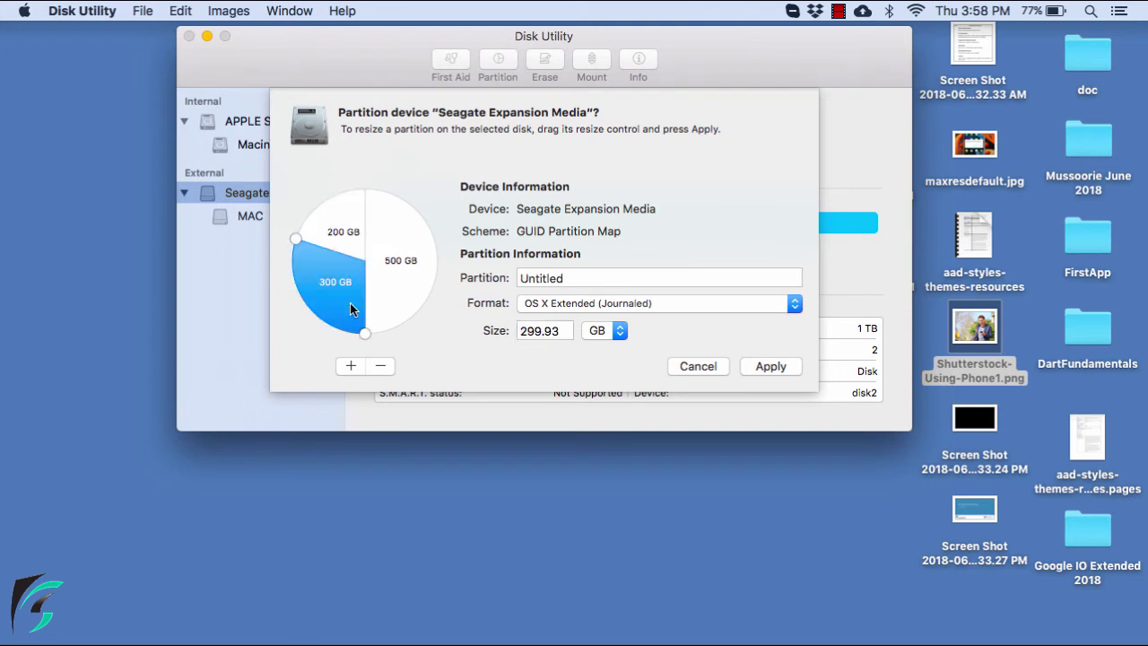
pyautogui.press('Tab')
pyautogui.write('C')
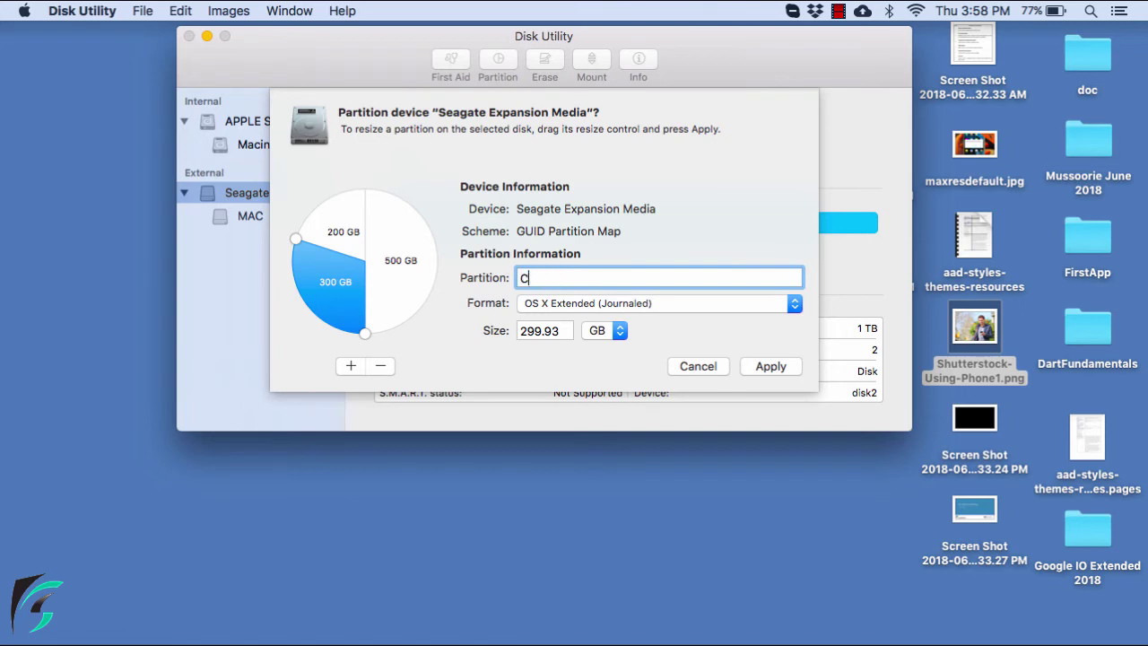
pyautogui.write('ommon')
pyautogui.click(610, 305)
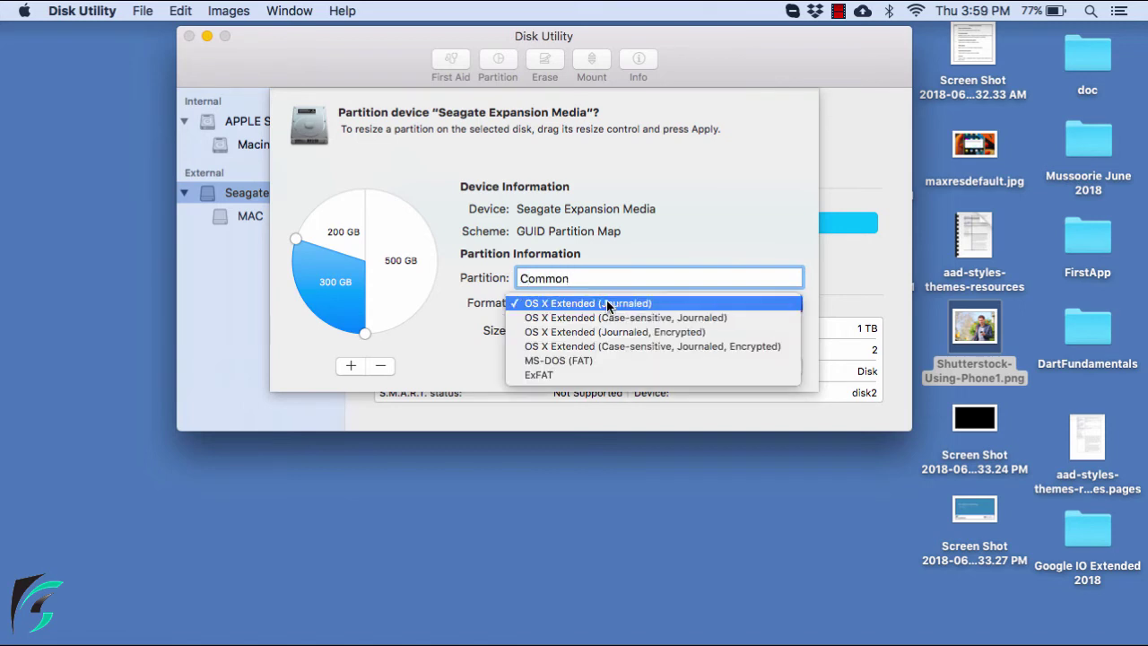
pyautogui.click(561, 373)
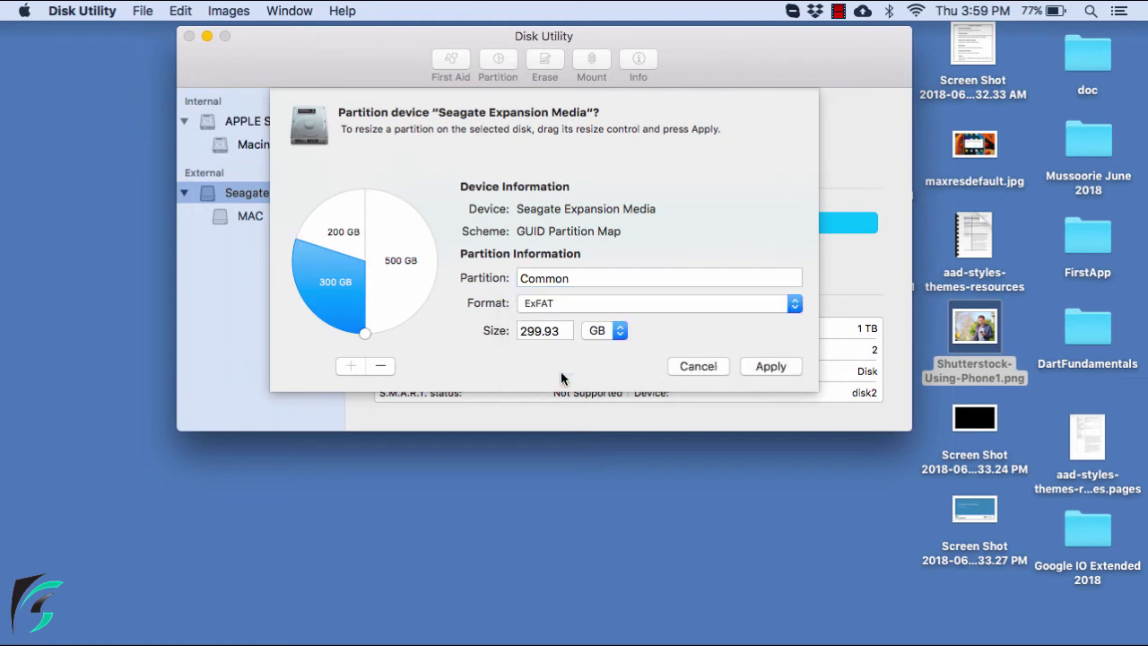
pyautogui.doubleClick(551, 330)
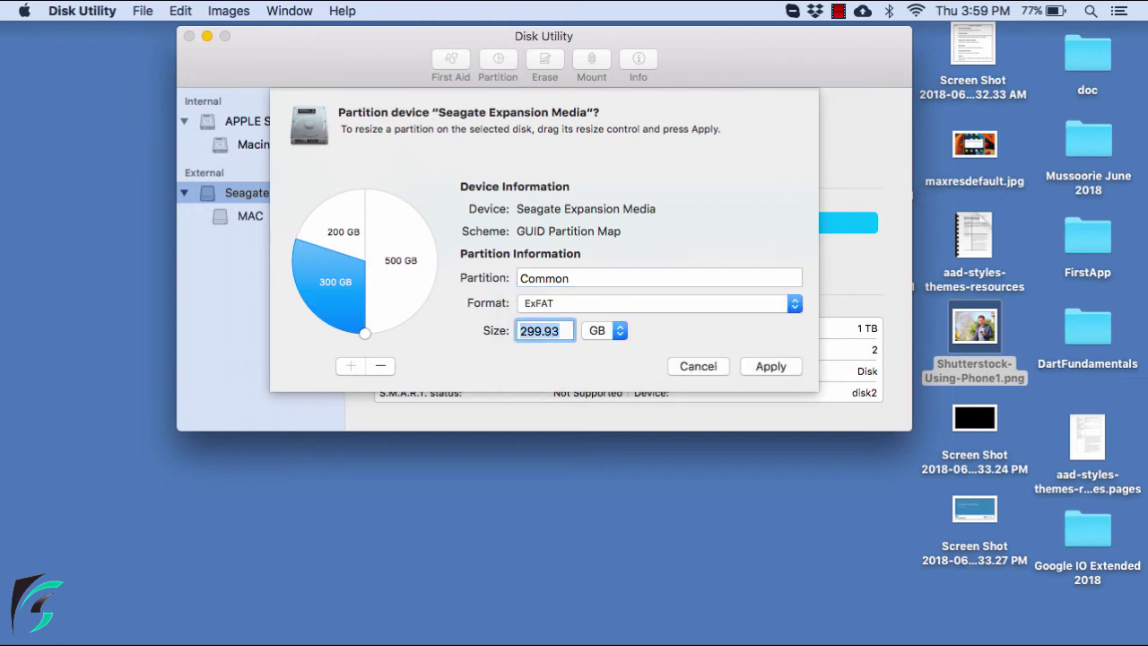
pyautogui.write('300')
# Step: Rename the 500 GB partition on the right half of the pie chart Windows and set its format to MS-DOS (FAT)
pyautogui.click(407, 280)
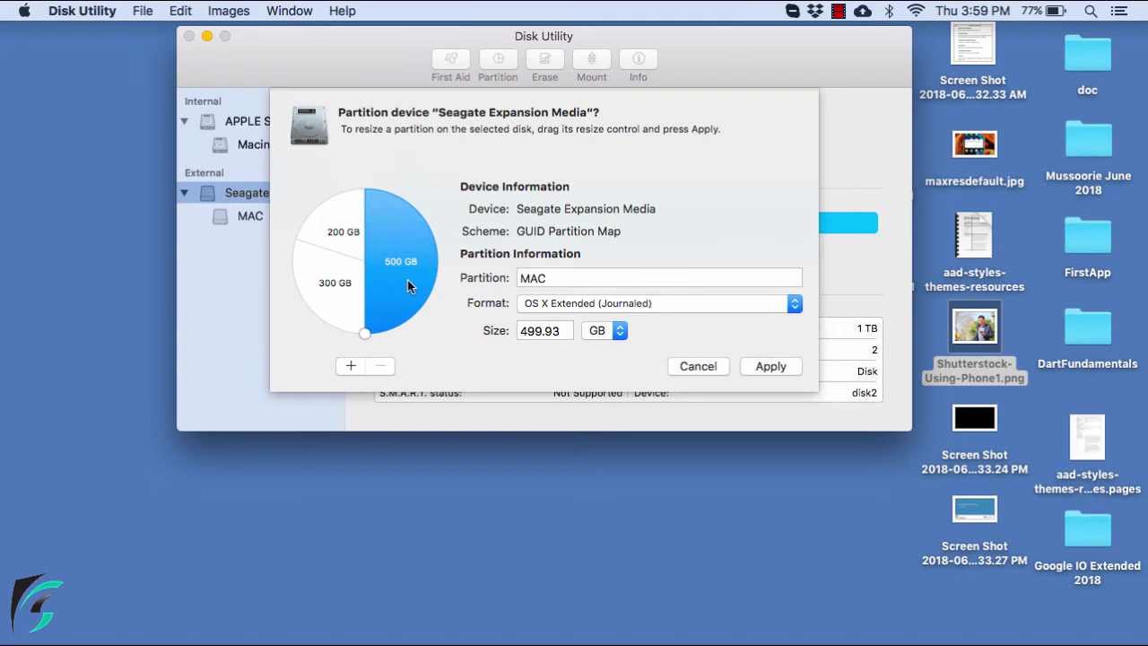
pyautogui.doubleClick(547, 278)
pyautogui.write('Wi')
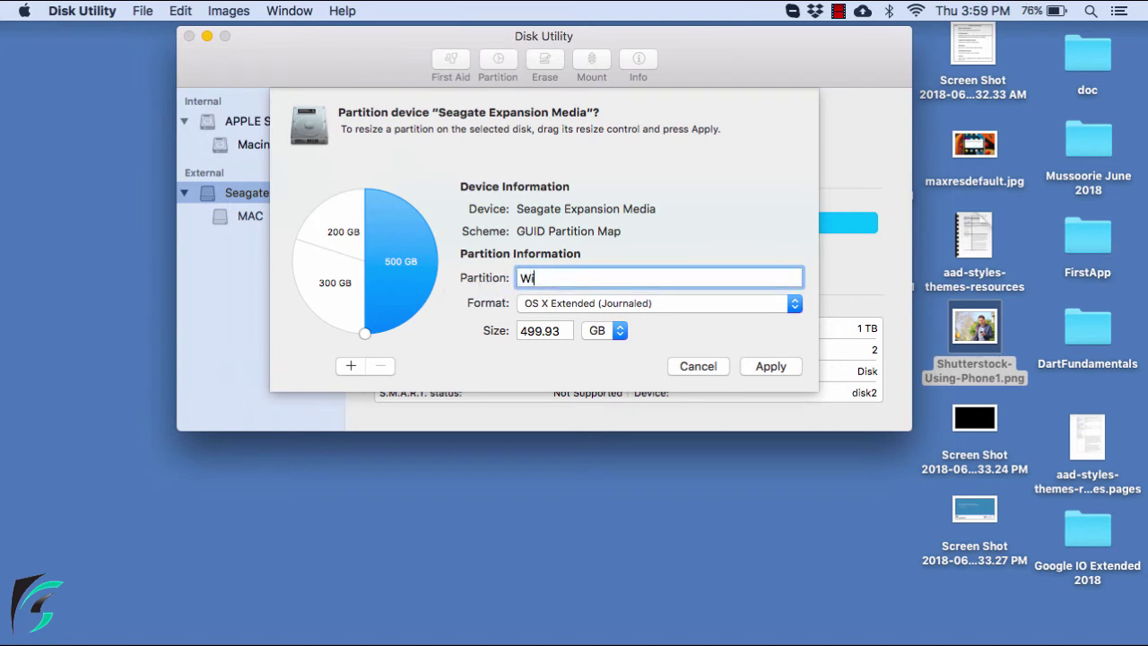
pyautogui.write('ndows')
pyautogui.click(618, 308)
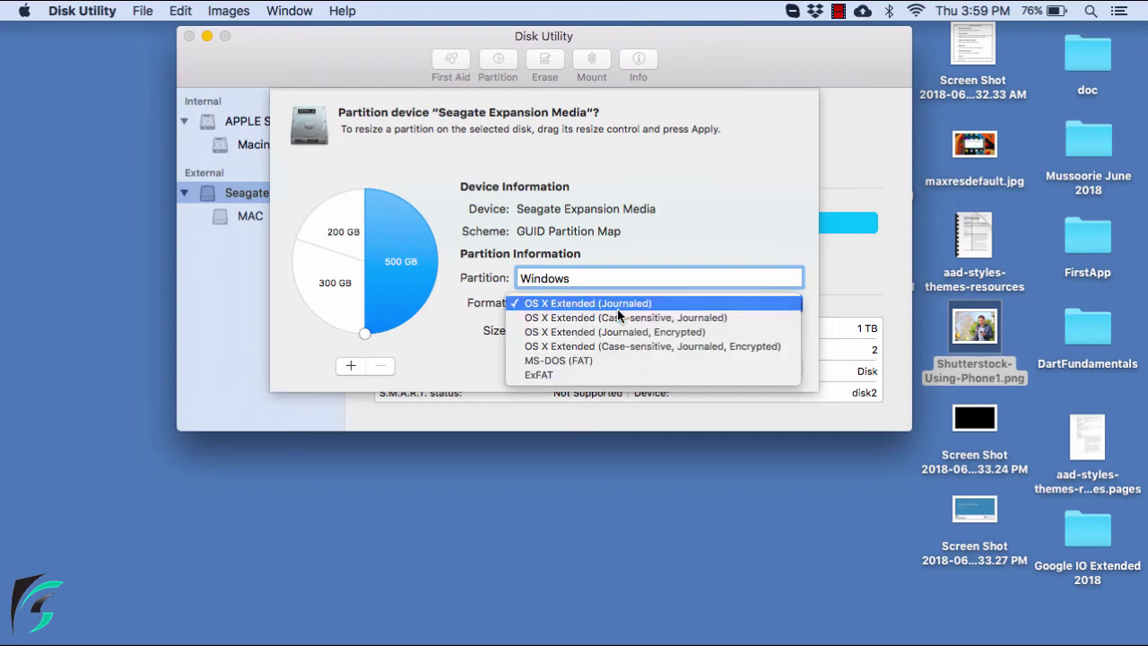
pyautogui.click(575, 362)
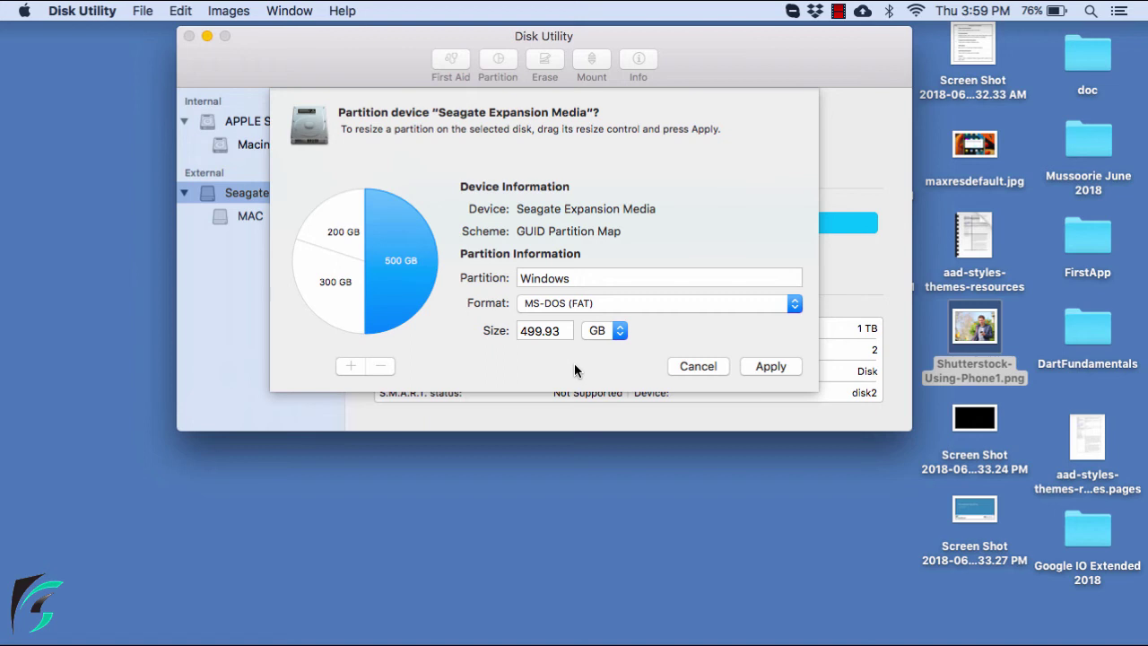
# Step: Apply the three-partition layout to the Seagate Expansion Media disk and close the progress report when it finishes
pyautogui.click(786, 367)
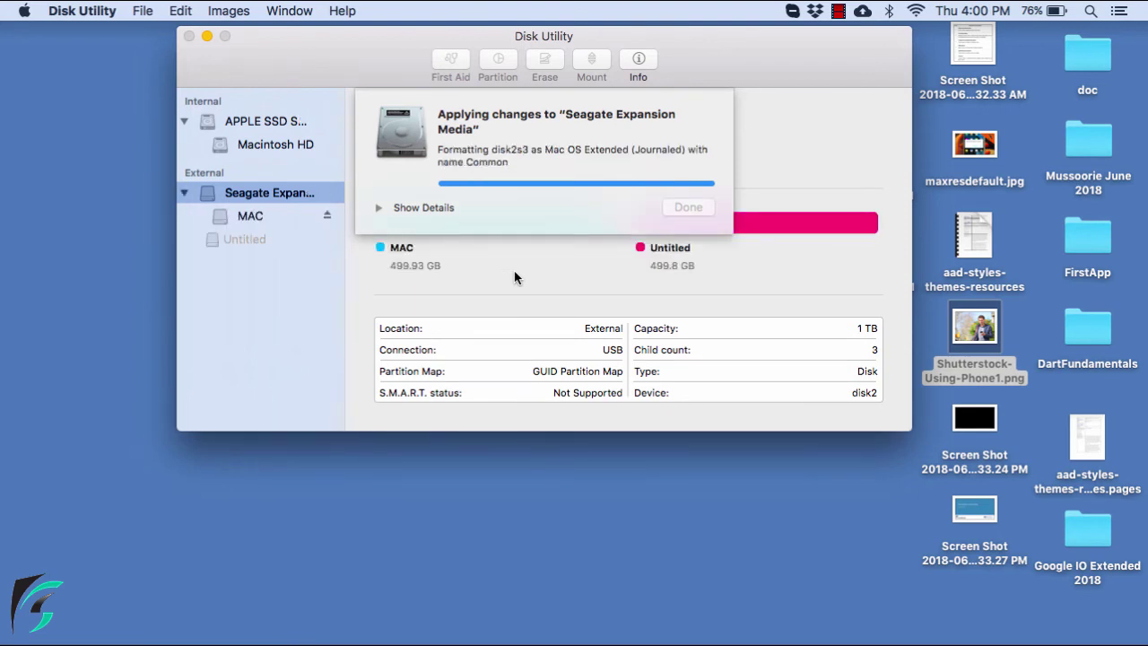
pyautogui.click(581, 303)
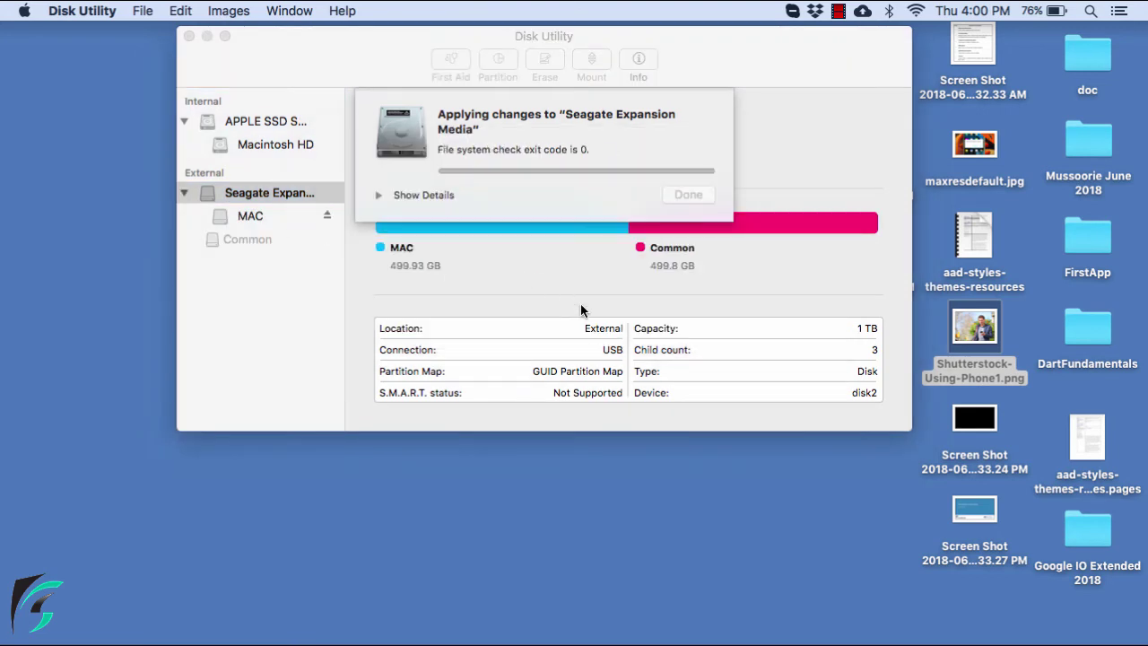
pyautogui.click(599, 439)
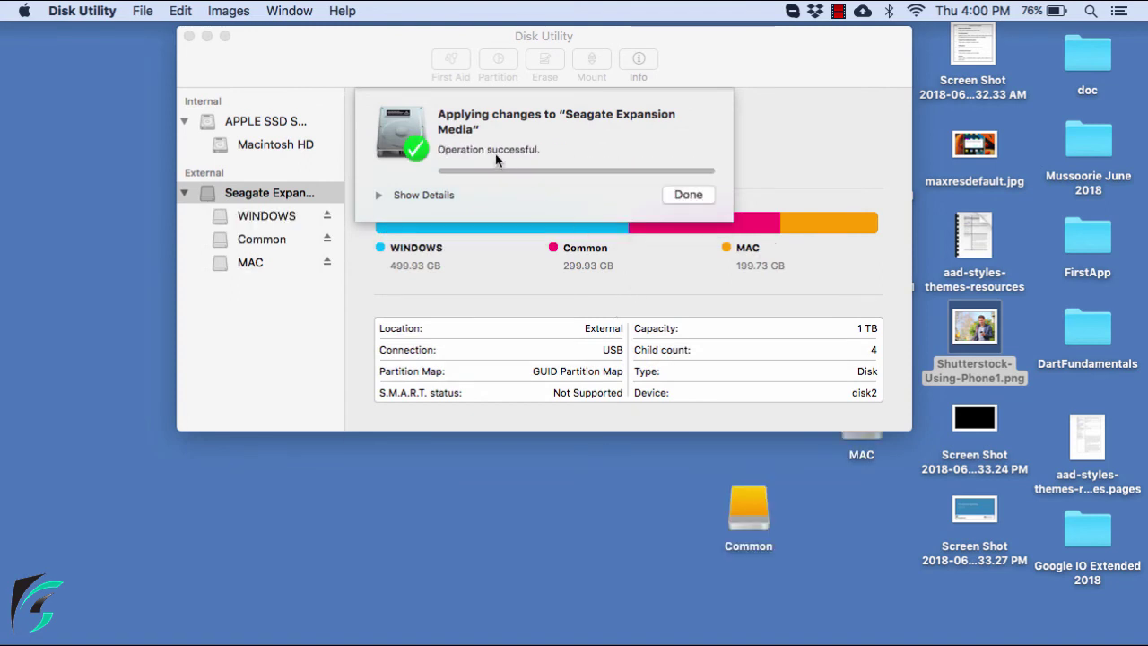
pyautogui.click(689, 195)
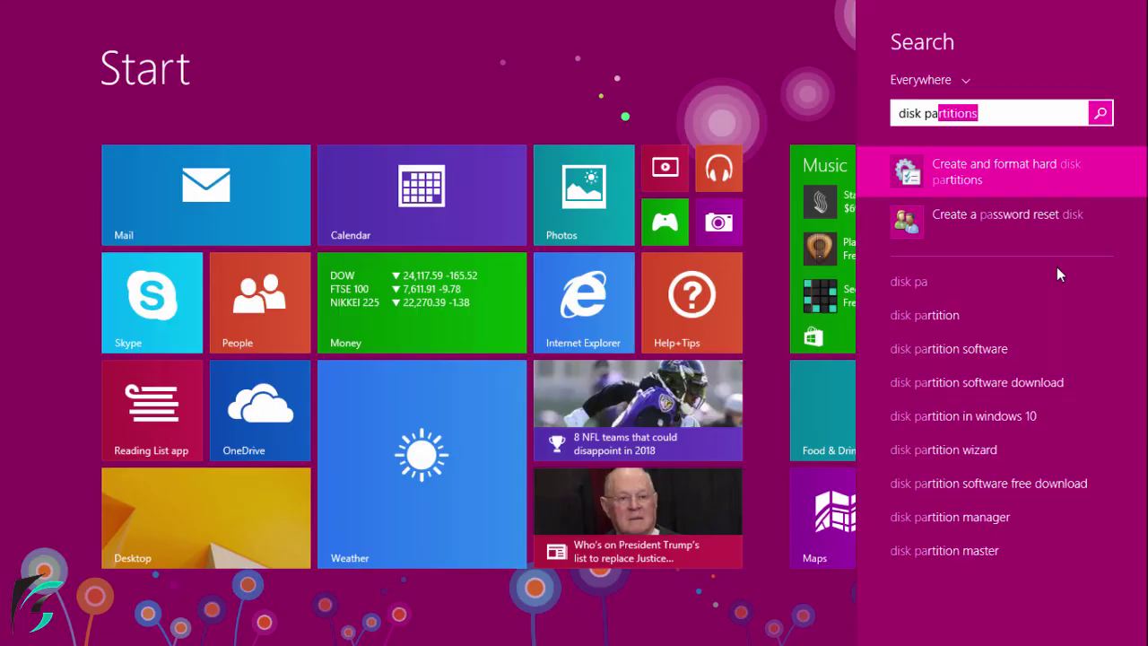
# Step: In Windows, search for disk partitions, open Disk Management from the hard disk partitions result and select the WINDOWS (G:) volume
pyautogui.press('Right')
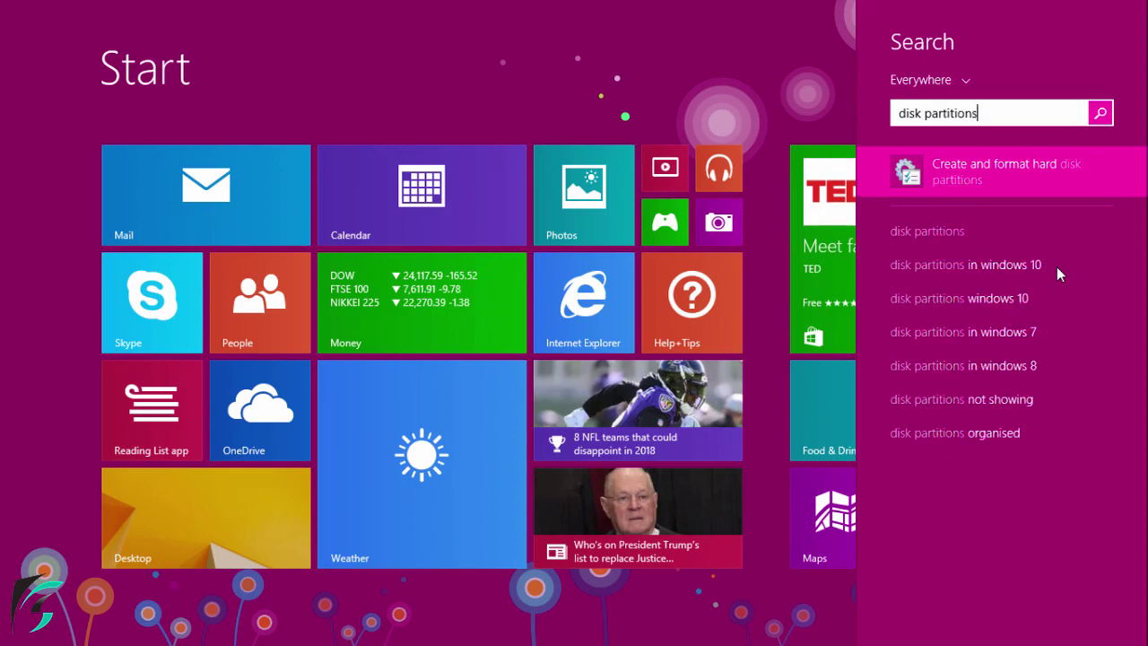
pyautogui.press('Return')
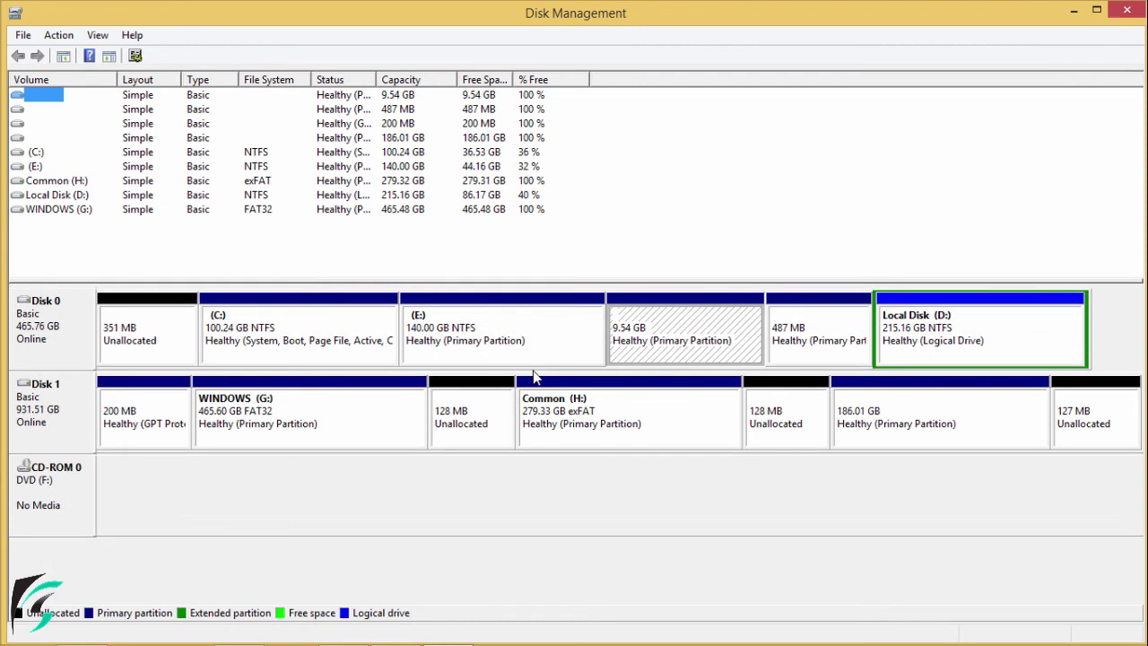
pyautogui.click(533, 377)
pyautogui.press('Left')
pyautogui.press('Left')
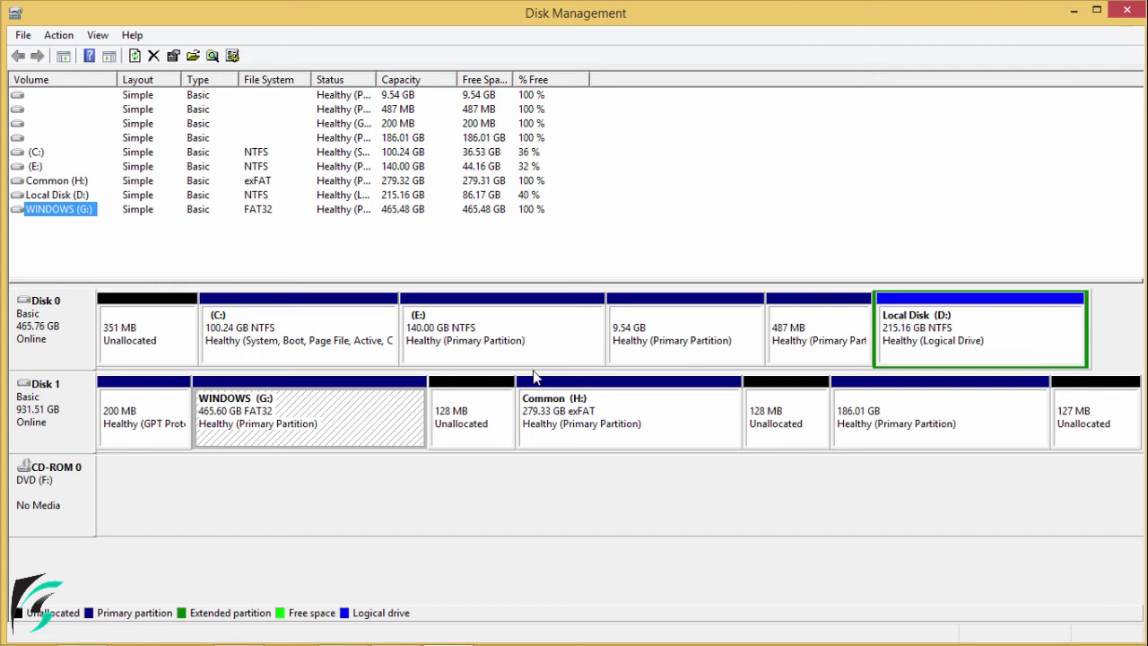
# Step: Quick-format the WINDOWS (G:) volume as NTFS with the default allocation unit size, keeping its WINDOWS label and accepting the data erasure
pyautogui.click(536, 377)
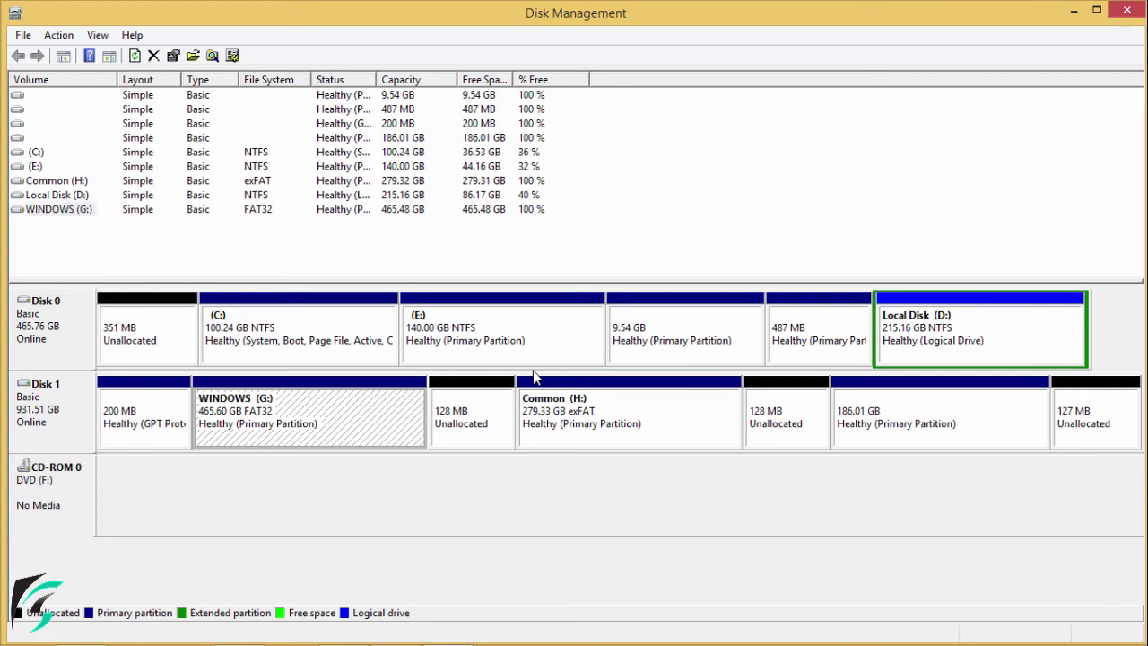
pyautogui.press('Tab')
pyautogui.hotkey('shift', 'F10')
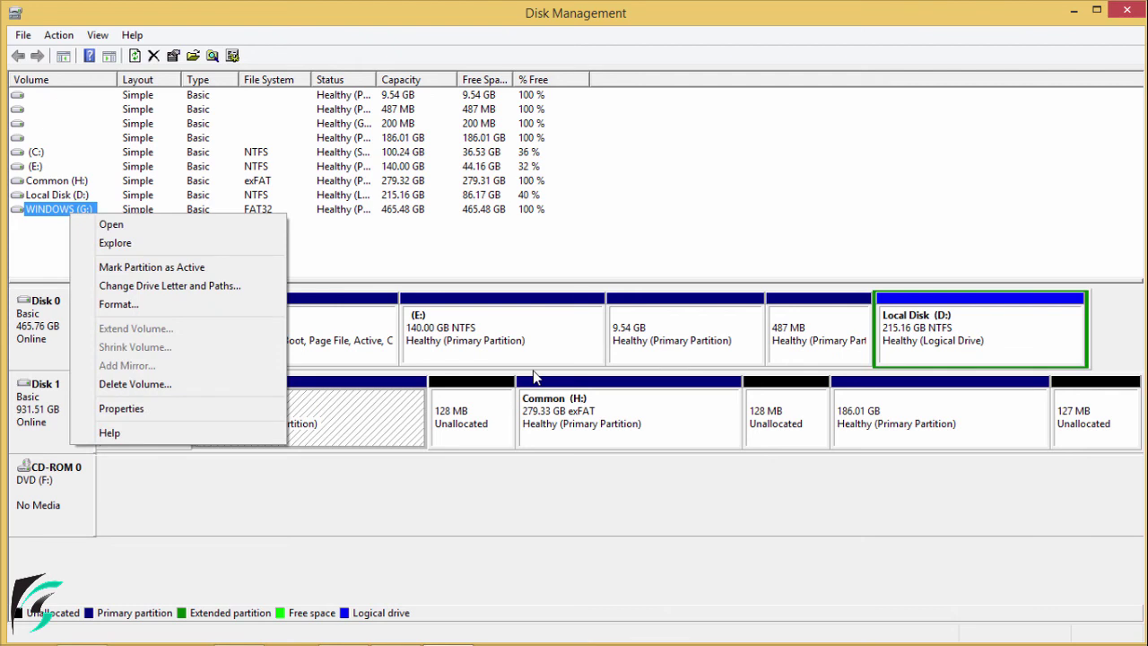
pyautogui.press('Down')
pyautogui.press('Return')
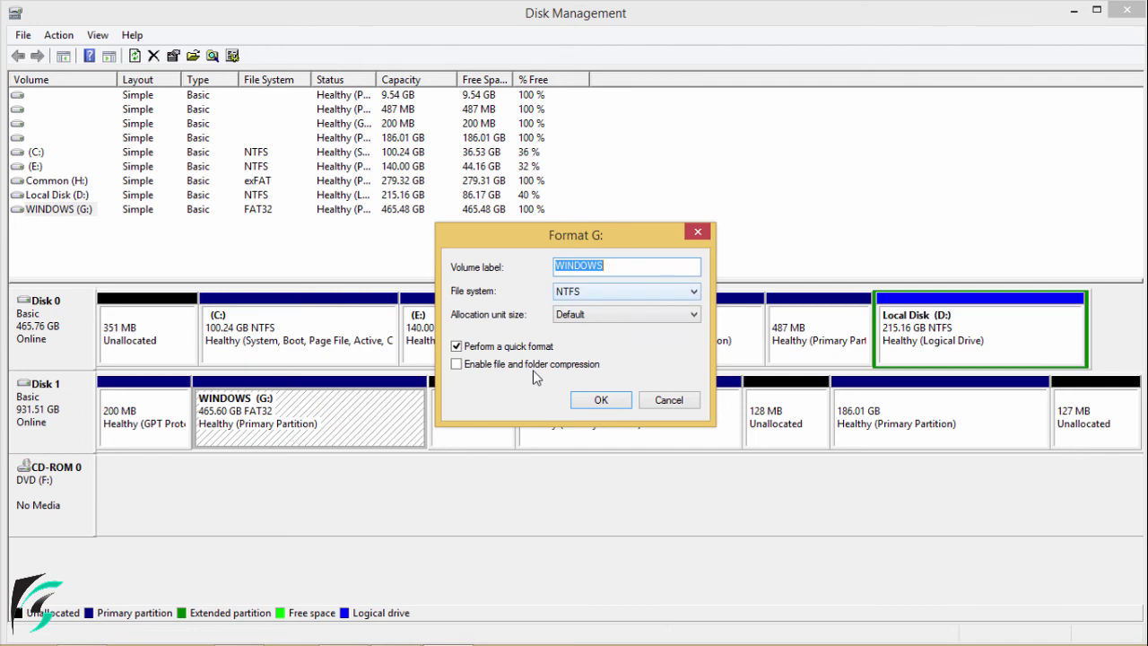
pyautogui.press('Tab')
pyautogui.press('Tab')
pyautogui.hotkey('alt', 'Down')
pyautogui.press('Return')
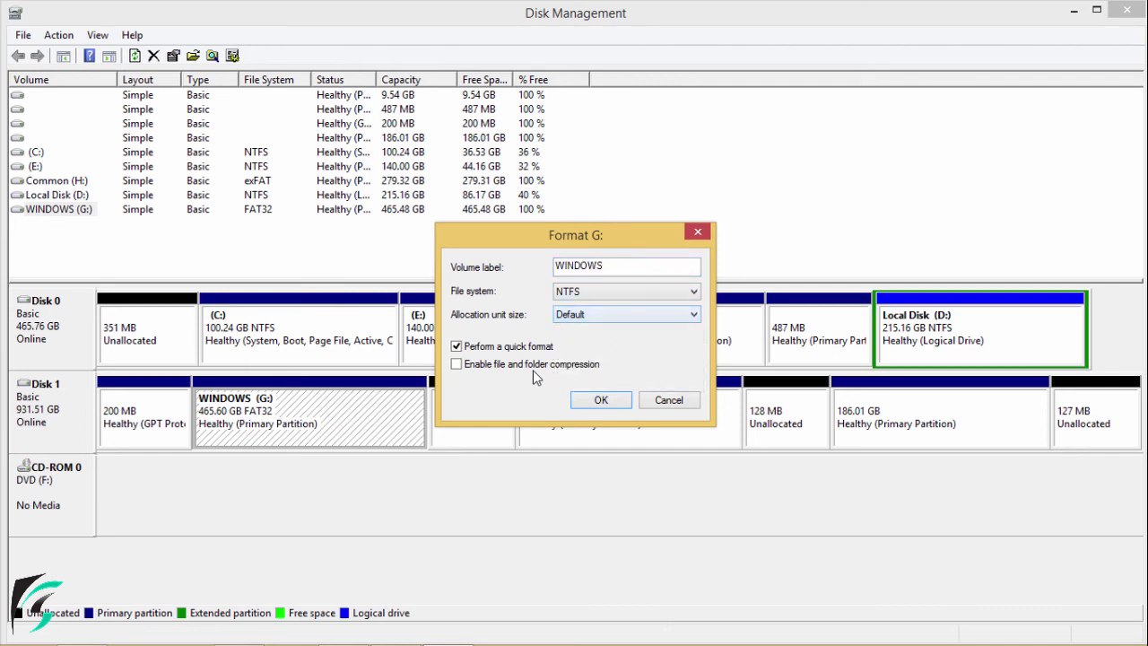
pyautogui.press('Tab')
pyautogui.press('Return')
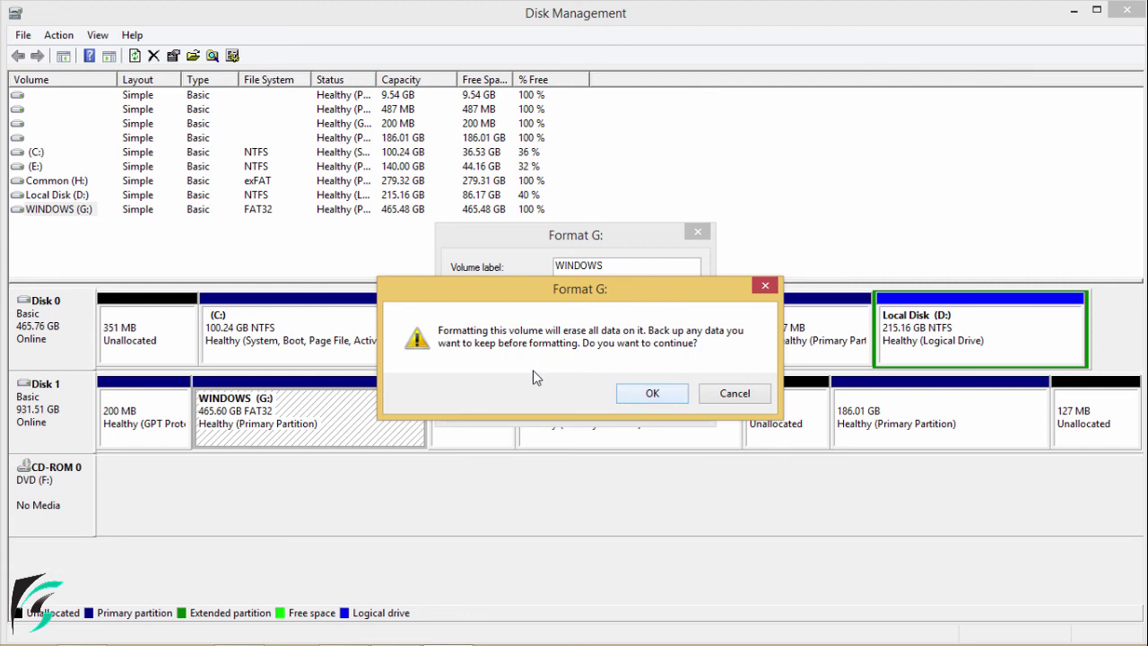
pyautogui.press('Return')
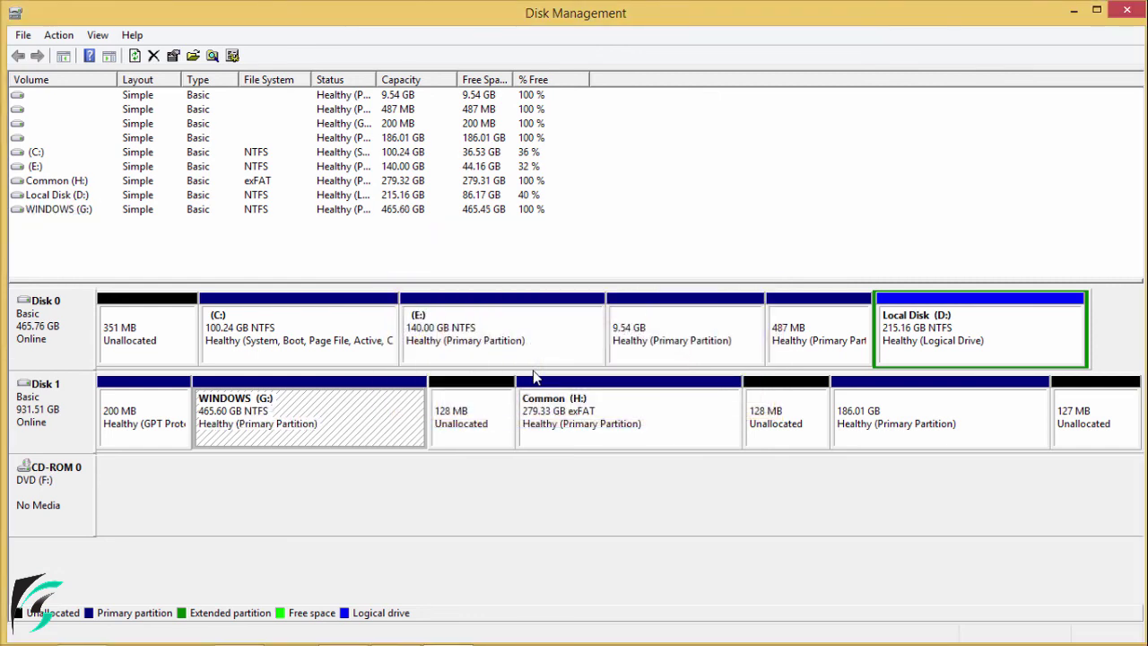